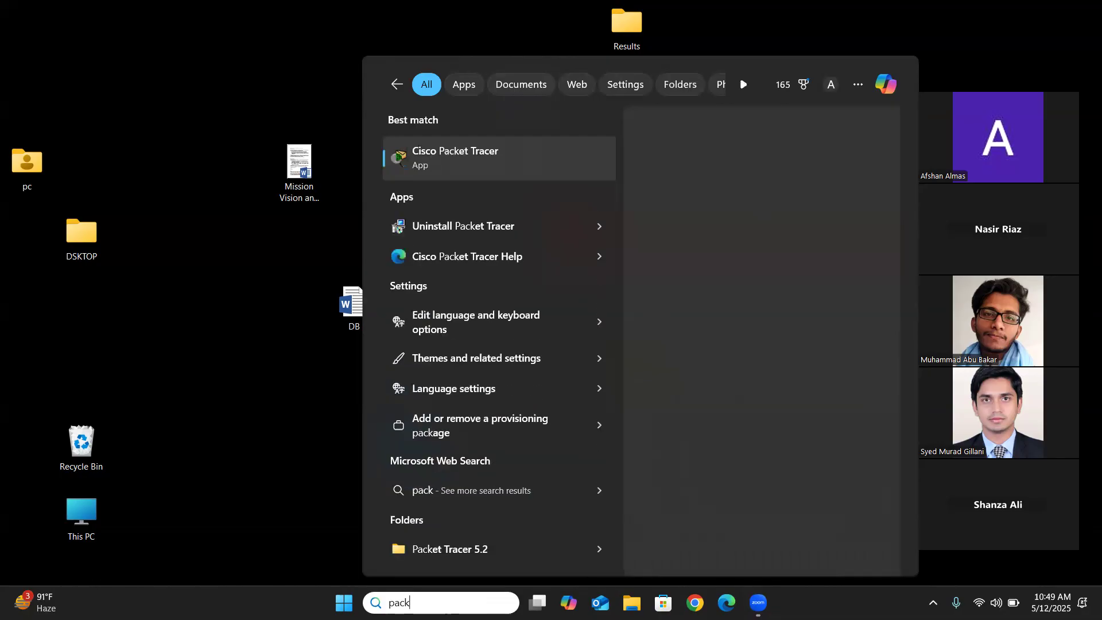
Launch Cisco Packet Tracer from the system search and maximize its window
text(et)
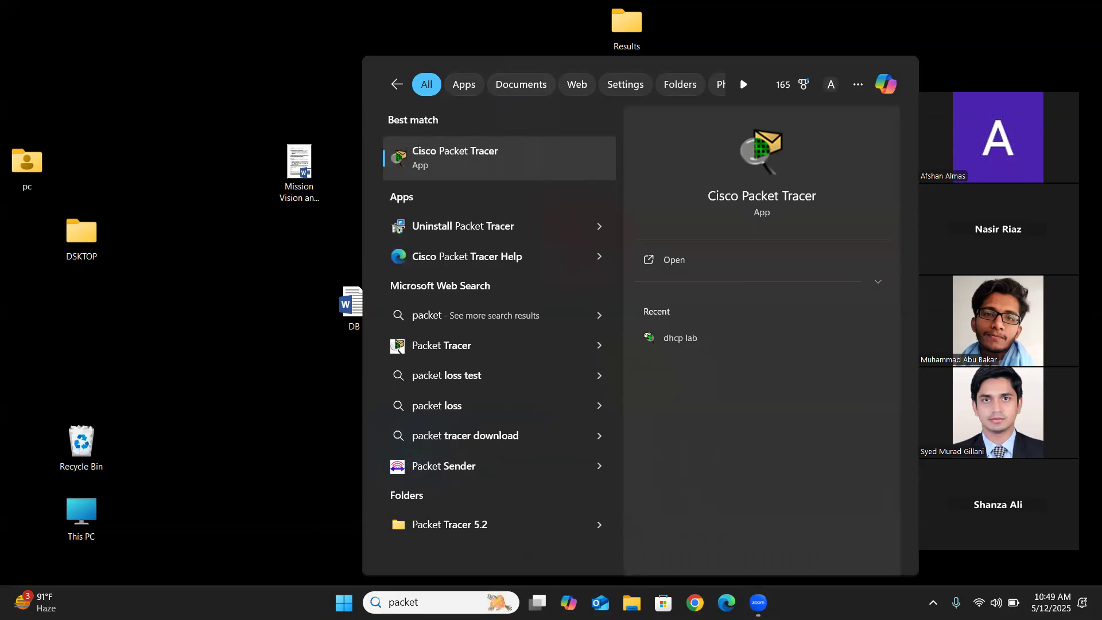
key(Return)
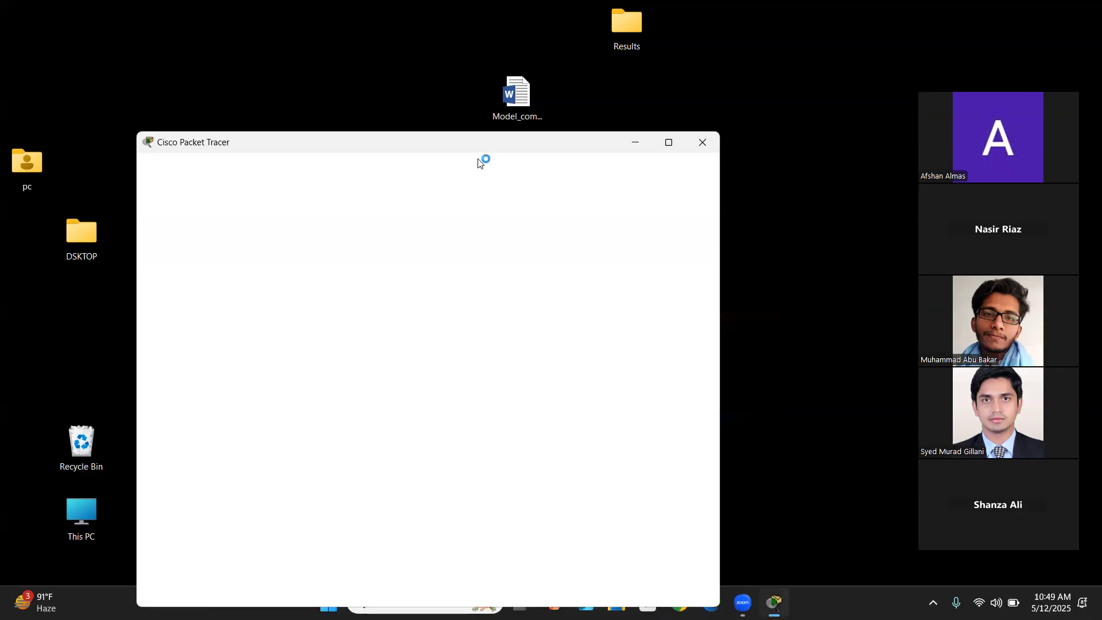
click(668, 143)
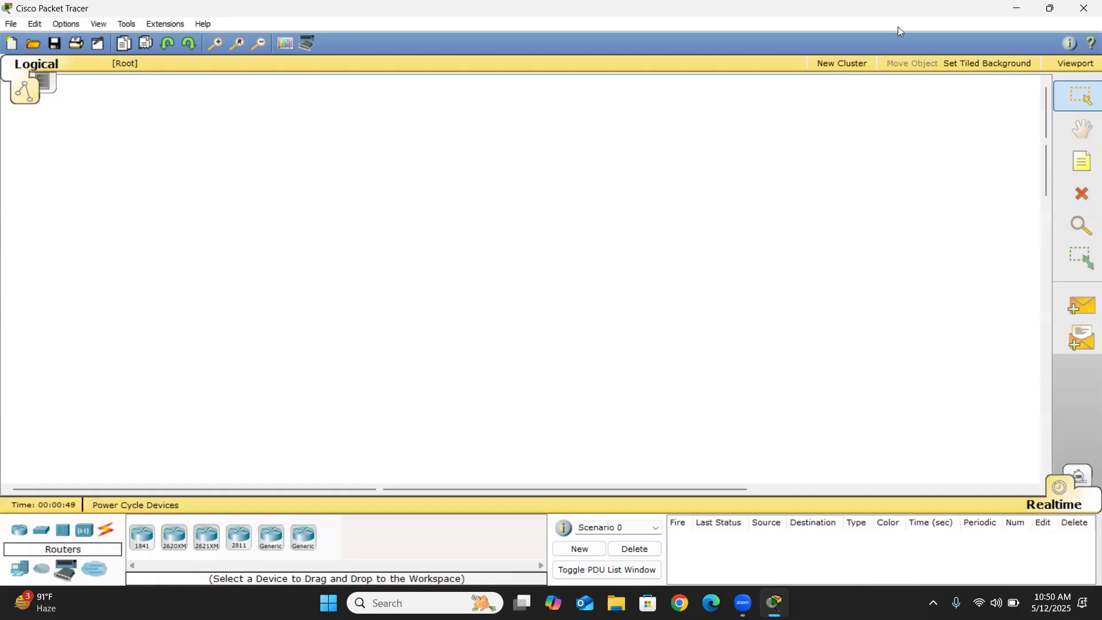
click(226, 188)
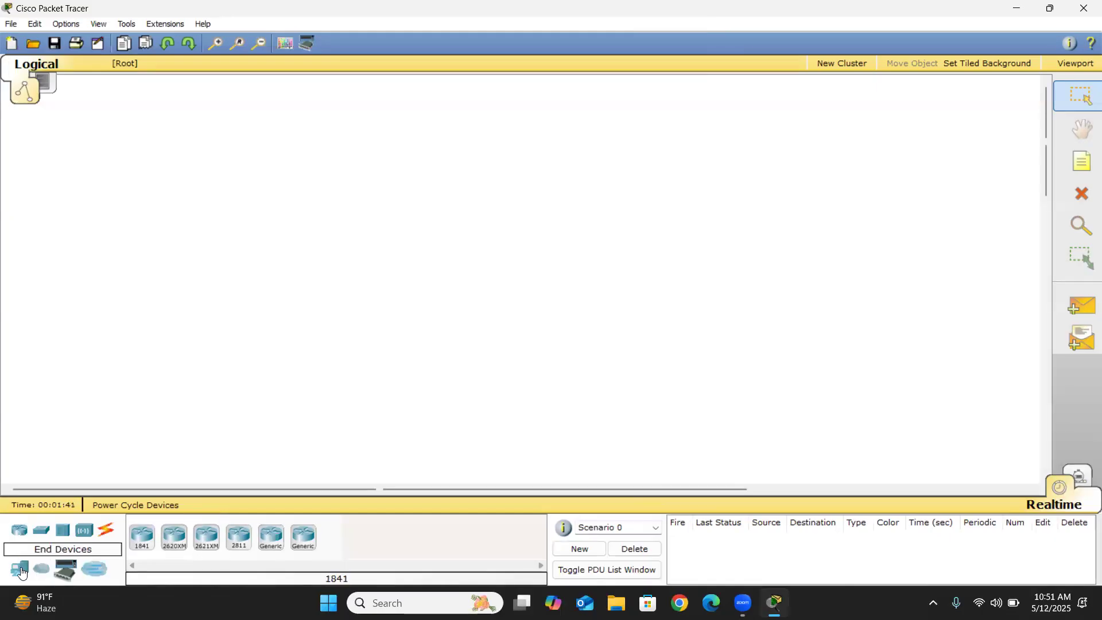
Place two PC end devices, PC0 and PC1, side by side with a wide gap in the logical workspace
drag(22, 573, 313, 338)
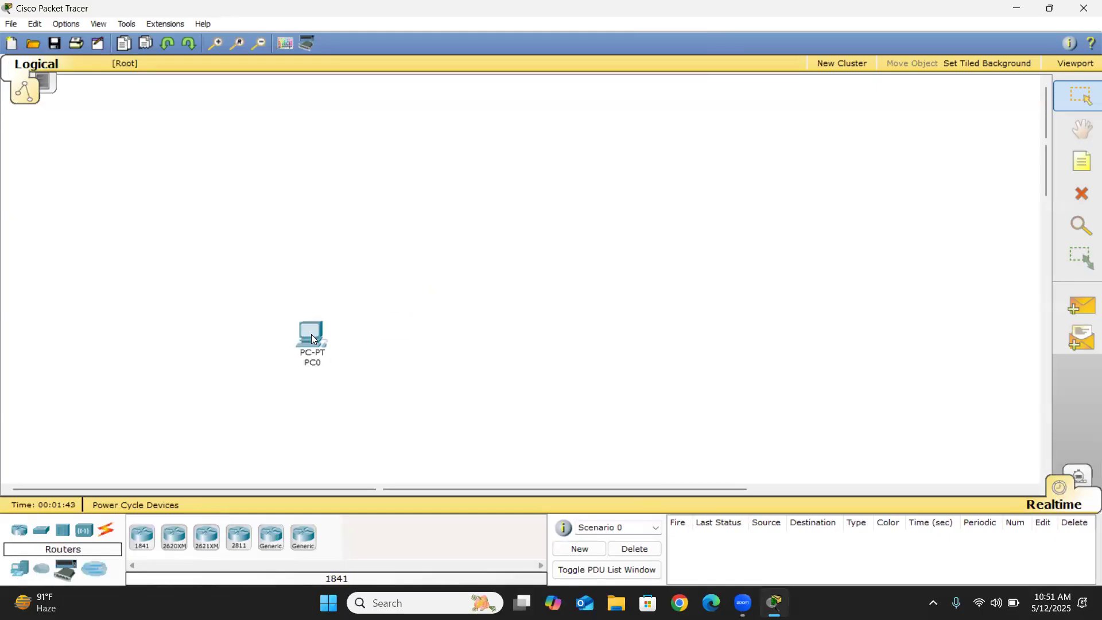
mouse_move(312, 338)
drag(21, 575, 632, 338)
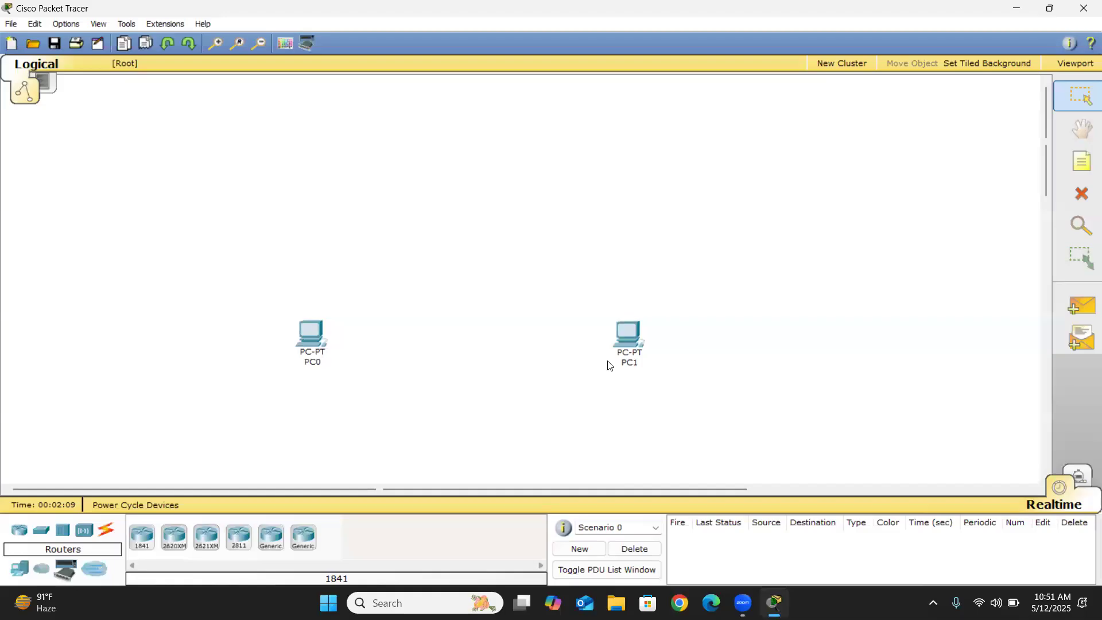
Connect PC0's FastEthernet port to PC1's FastEthernet port with a Copper Cross-Over cable
mouse_move(631, 367)
click(105, 532)
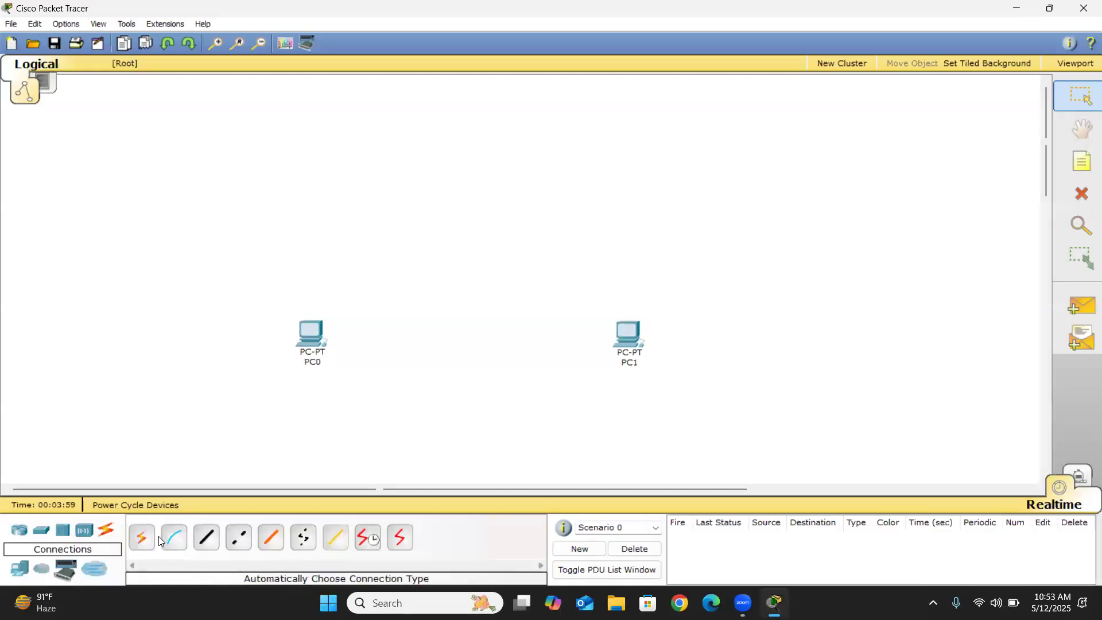
click(235, 543)
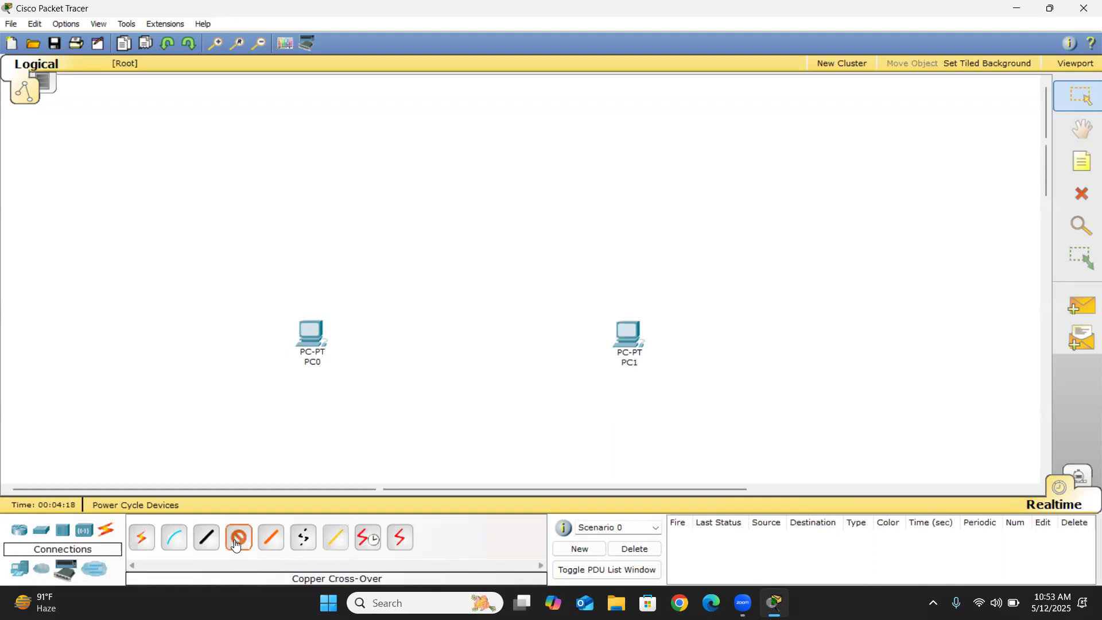
click(322, 336)
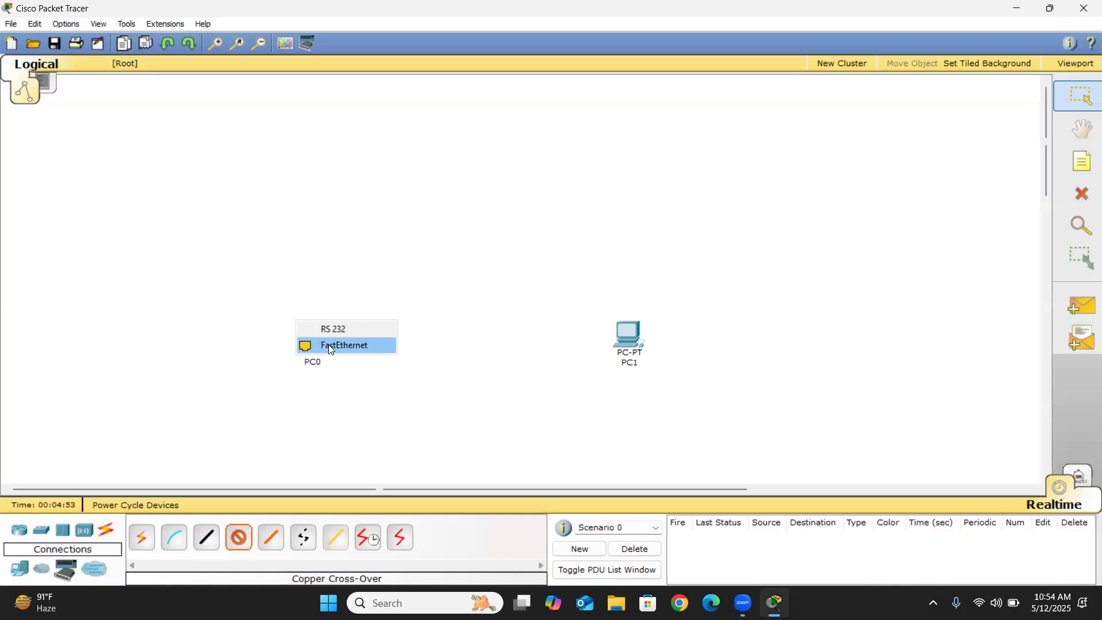
click(330, 345)
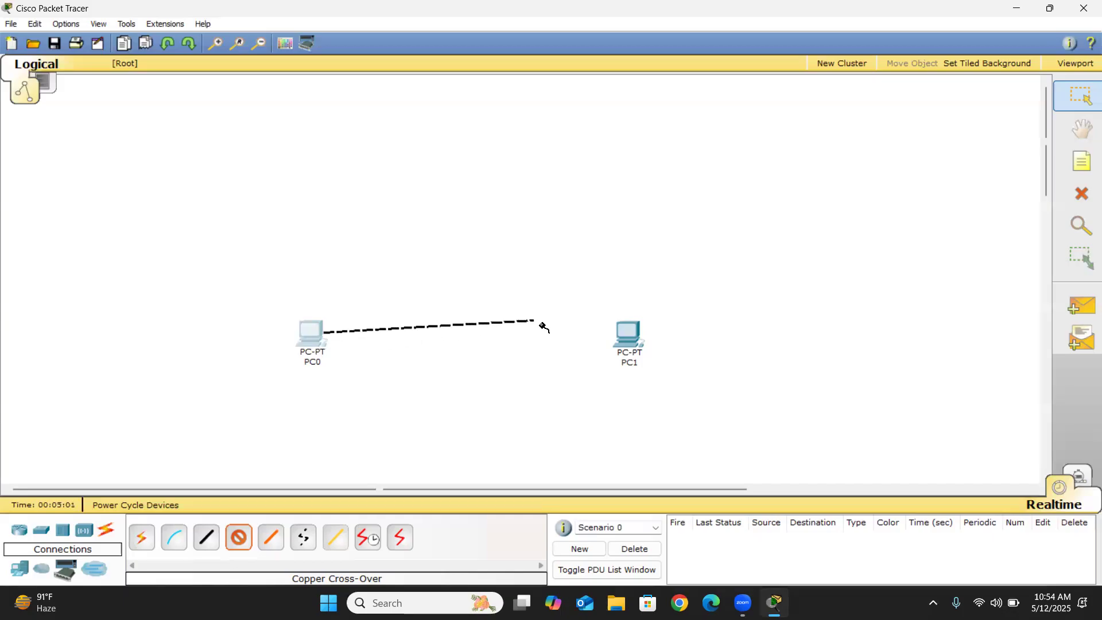
click(623, 343)
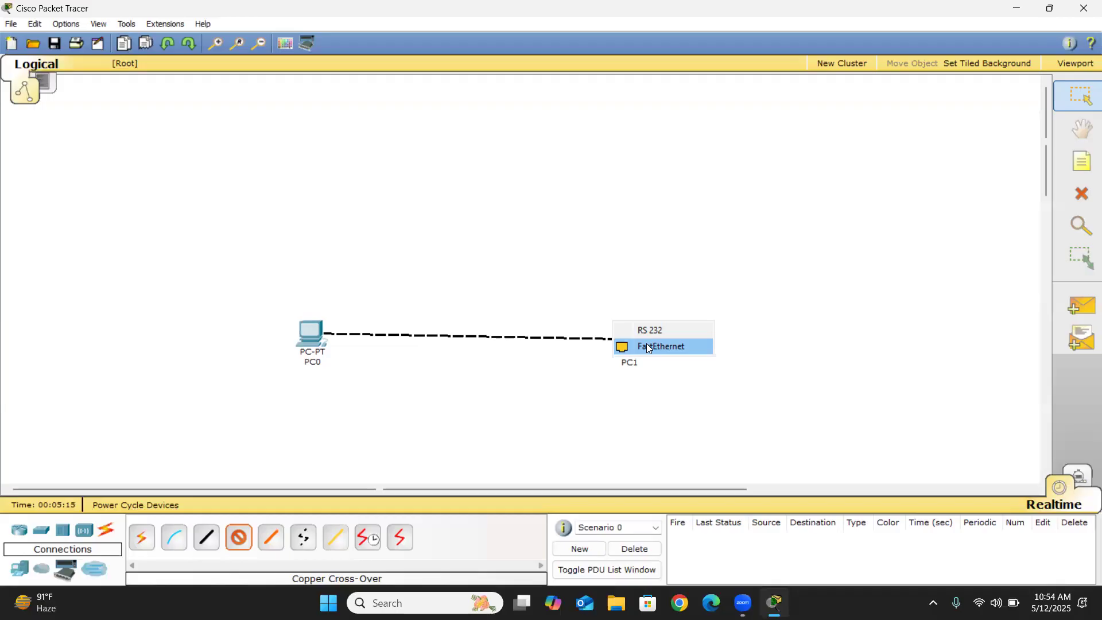
click(647, 347)
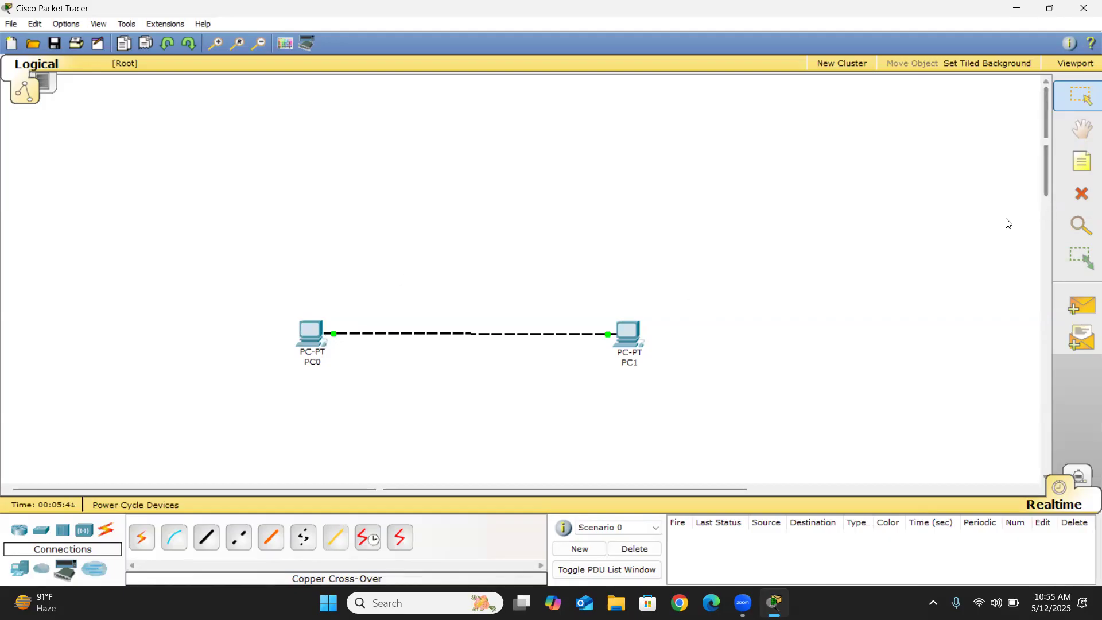
Add a text note reading 10.10.10.1 below PC0
click(1085, 165)
click(313, 378)
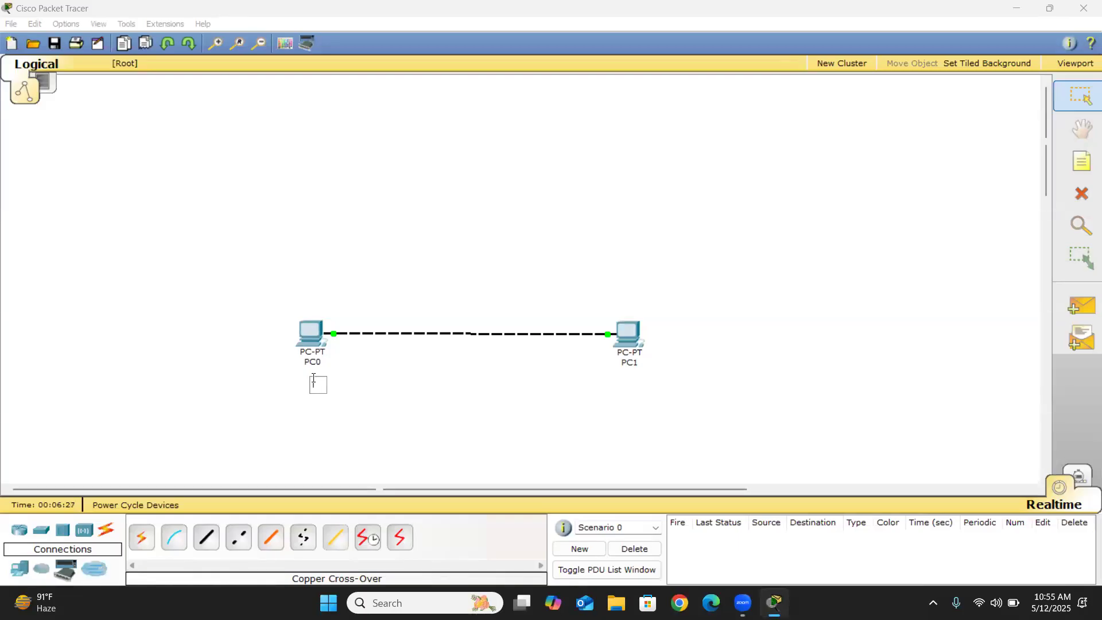
text(10.1)
text(.10.1)
key(Return)
click(400, 385)
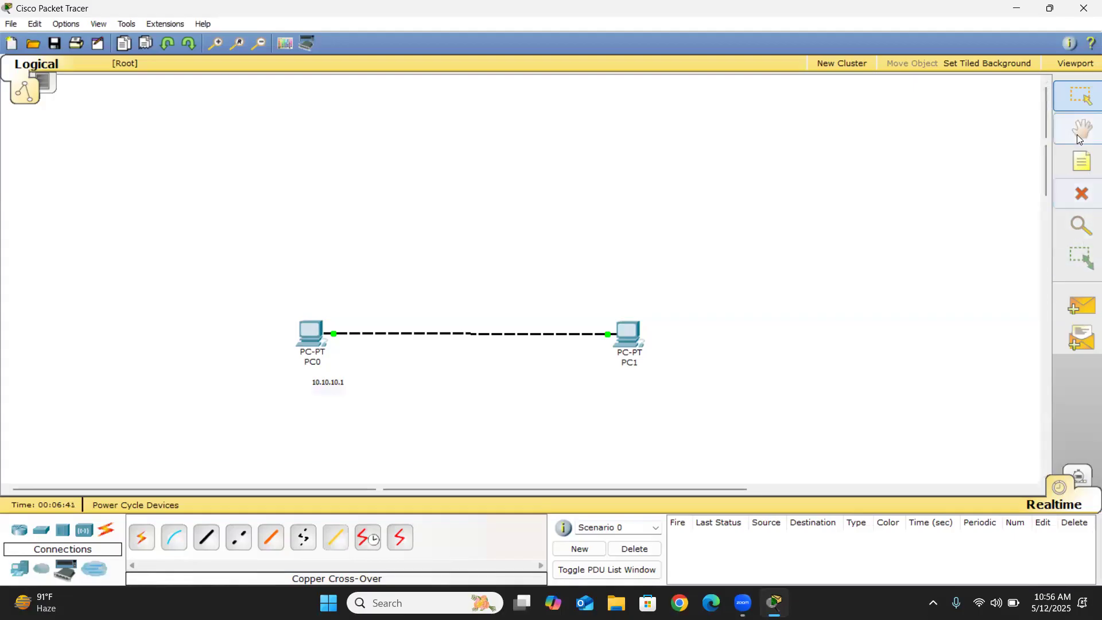
Add a text note reading 10.10.10.10.2 below PC1
click(1079, 163)
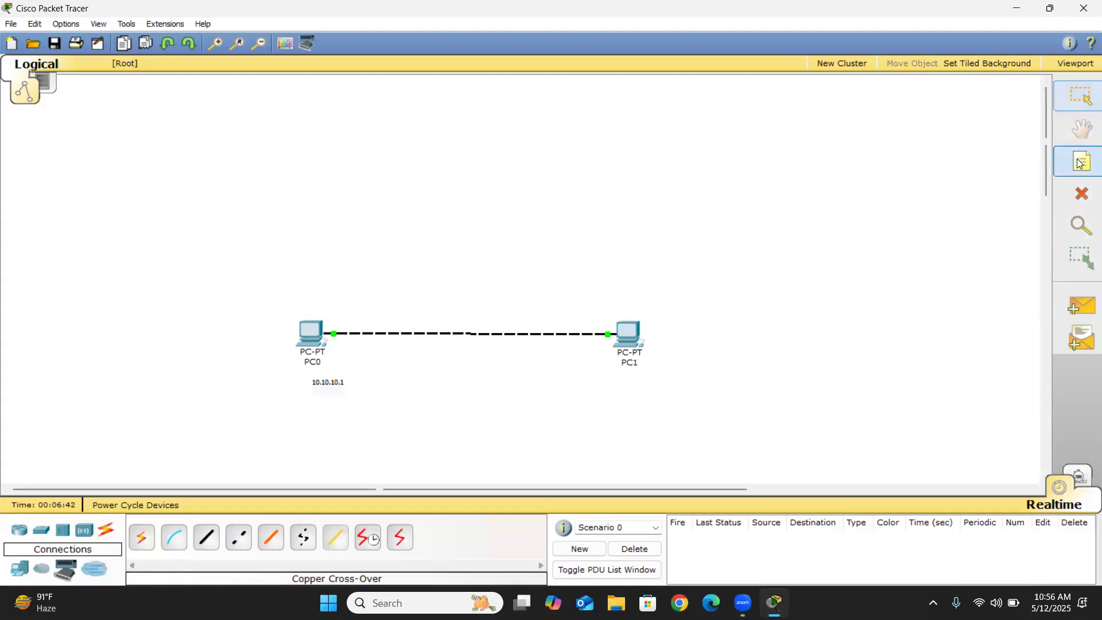
click(620, 377)
text(10.10)
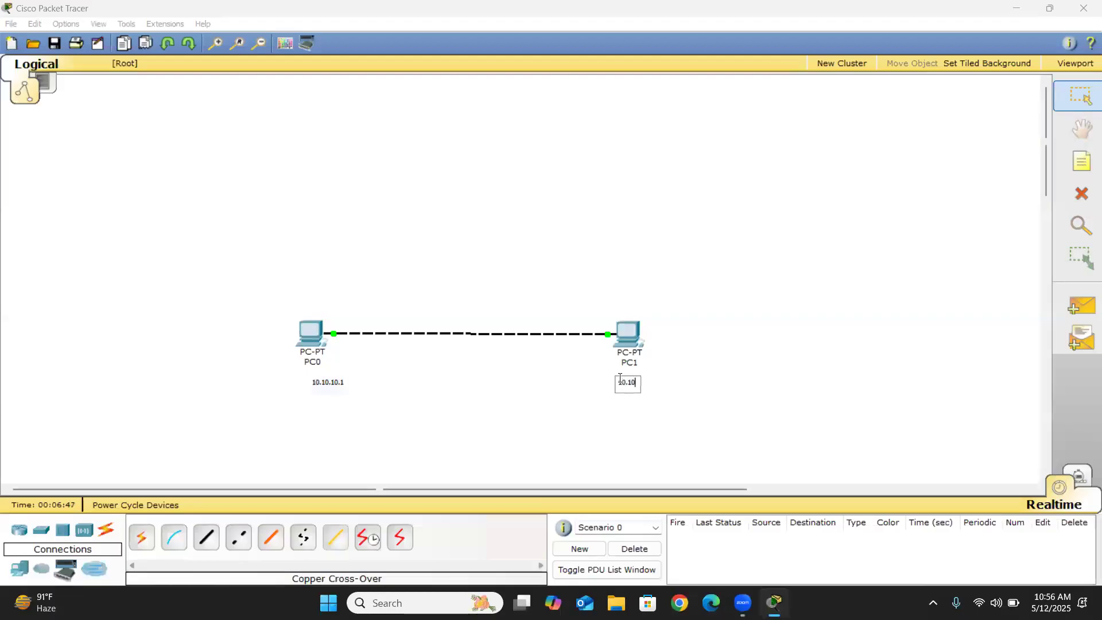
text(.10.10.2)
click(745, 365)
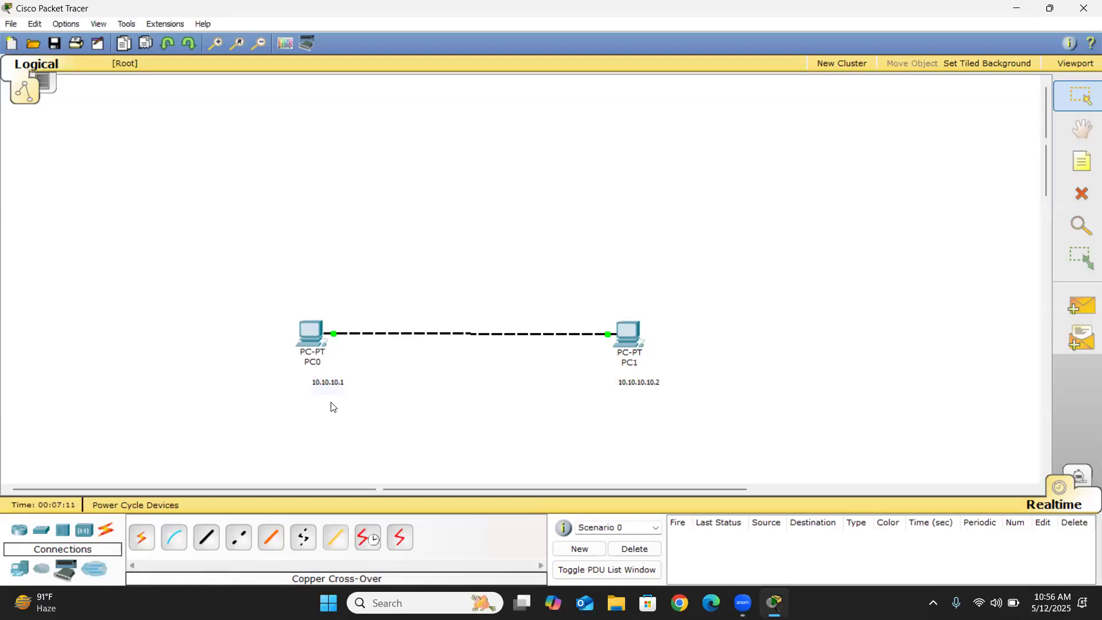
Give PC0 the static IP address 10.10.10.1 with subnet mask 255.0.0.0, and close its device window
click(311, 338)
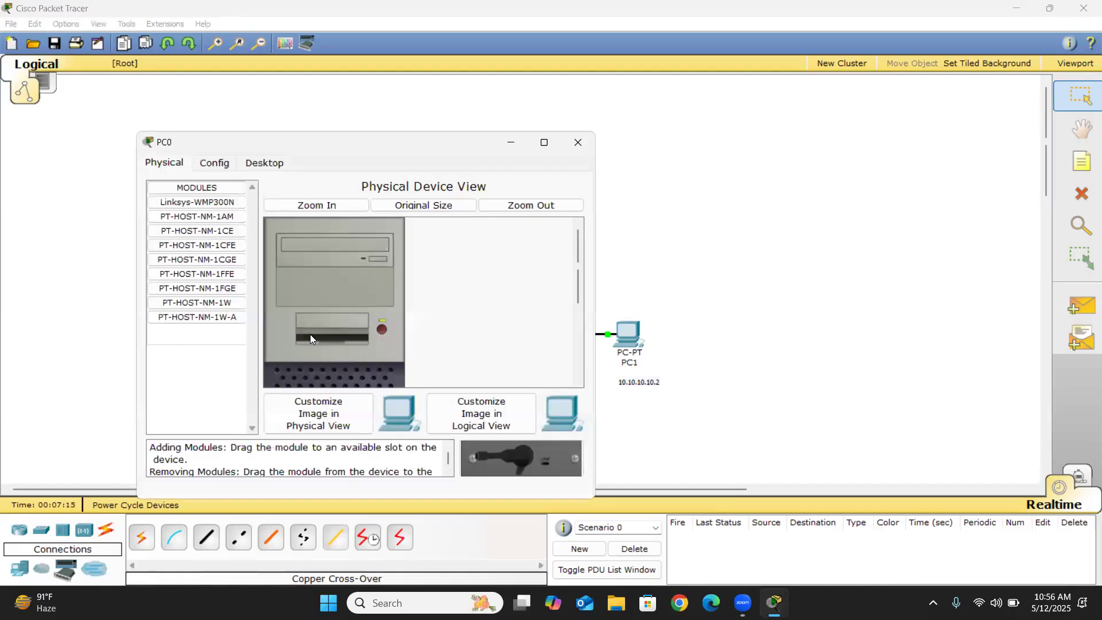
click(545, 144)
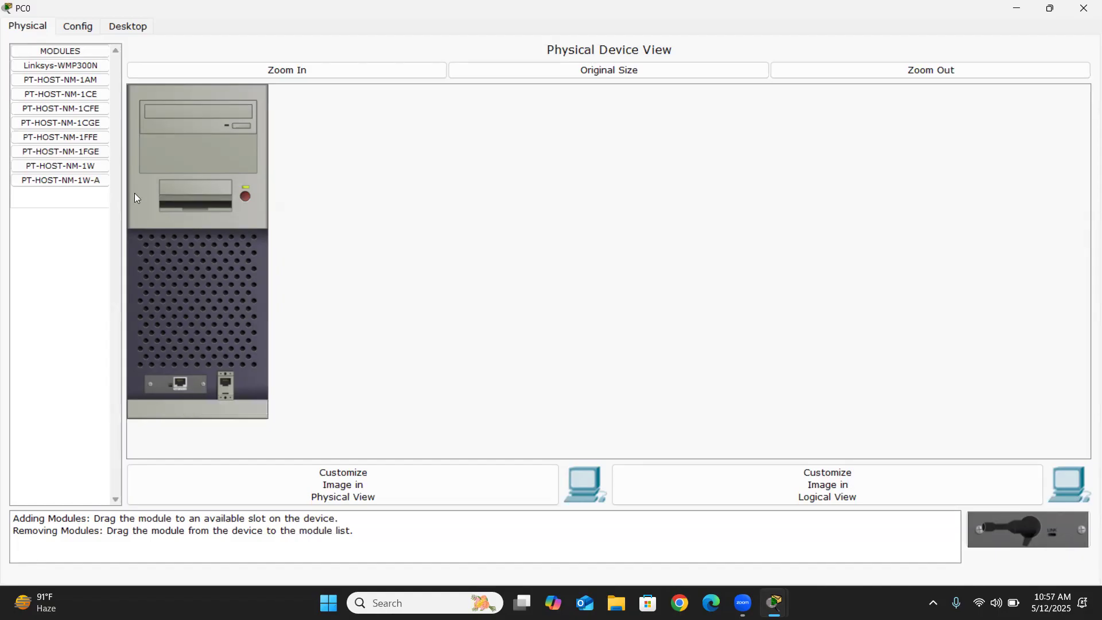
click(84, 27)
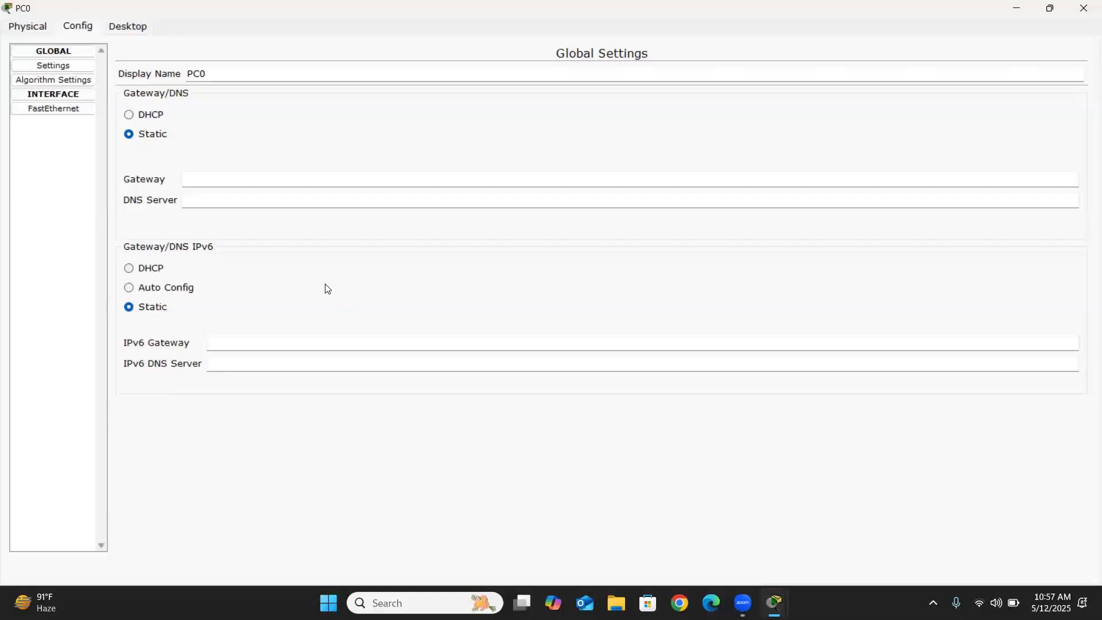
click(229, 74)
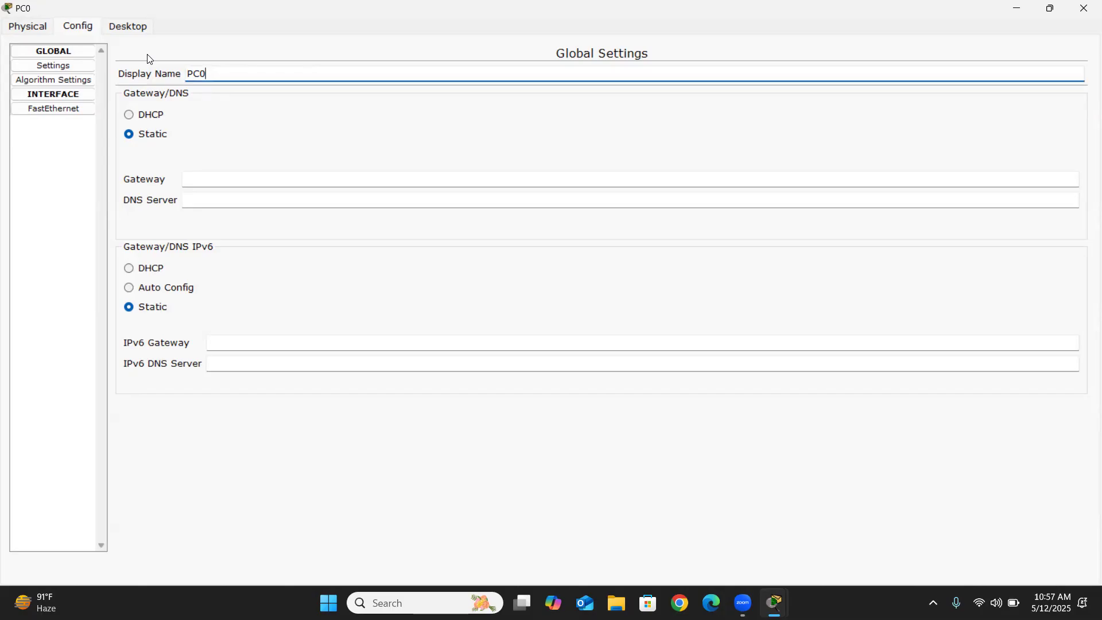
click(136, 25)
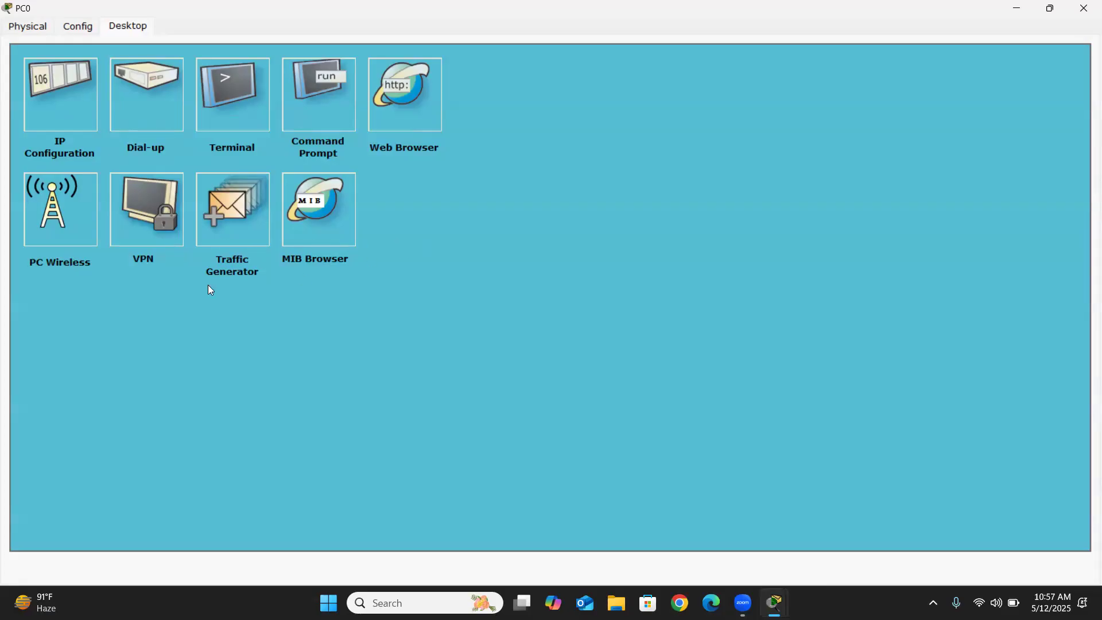
click(53, 101)
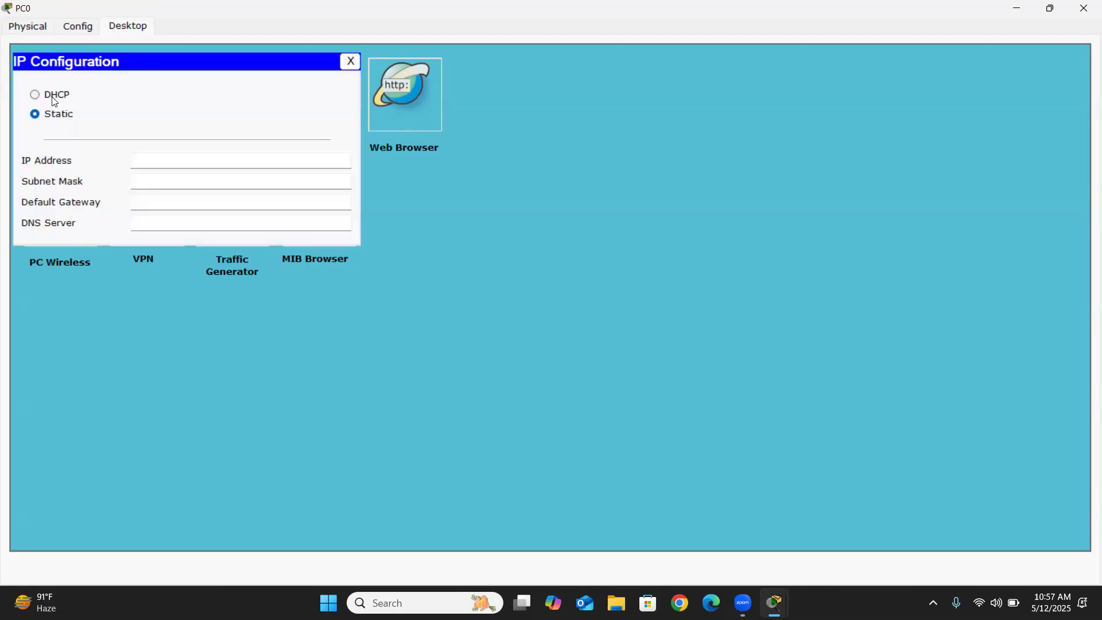
click(144, 154)
text(10.10.10.1)
click(166, 180)
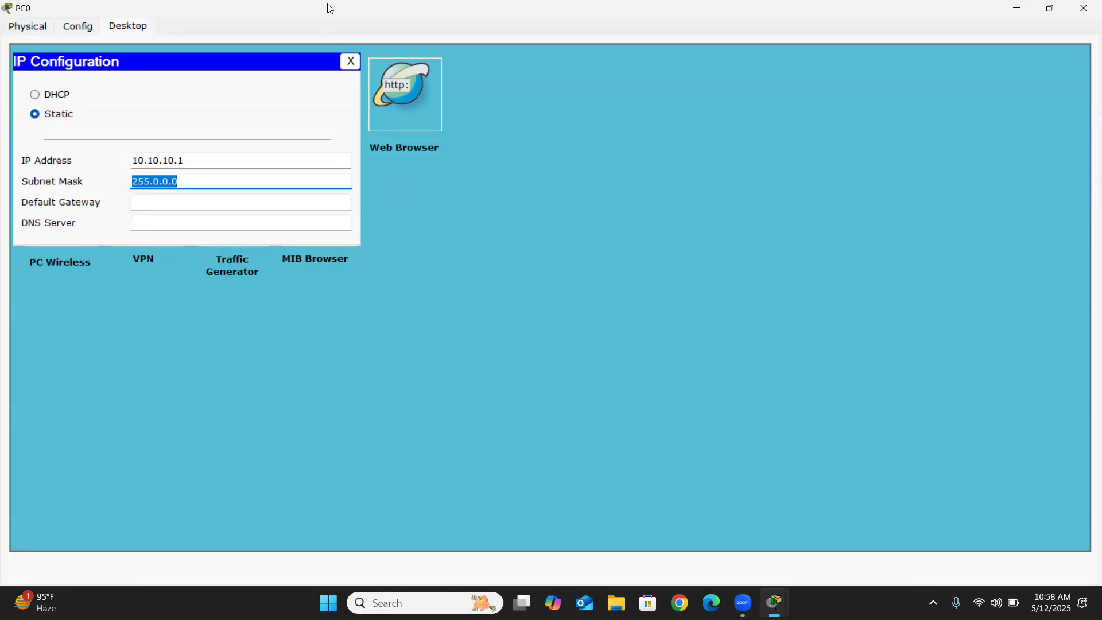
click(1081, 7)
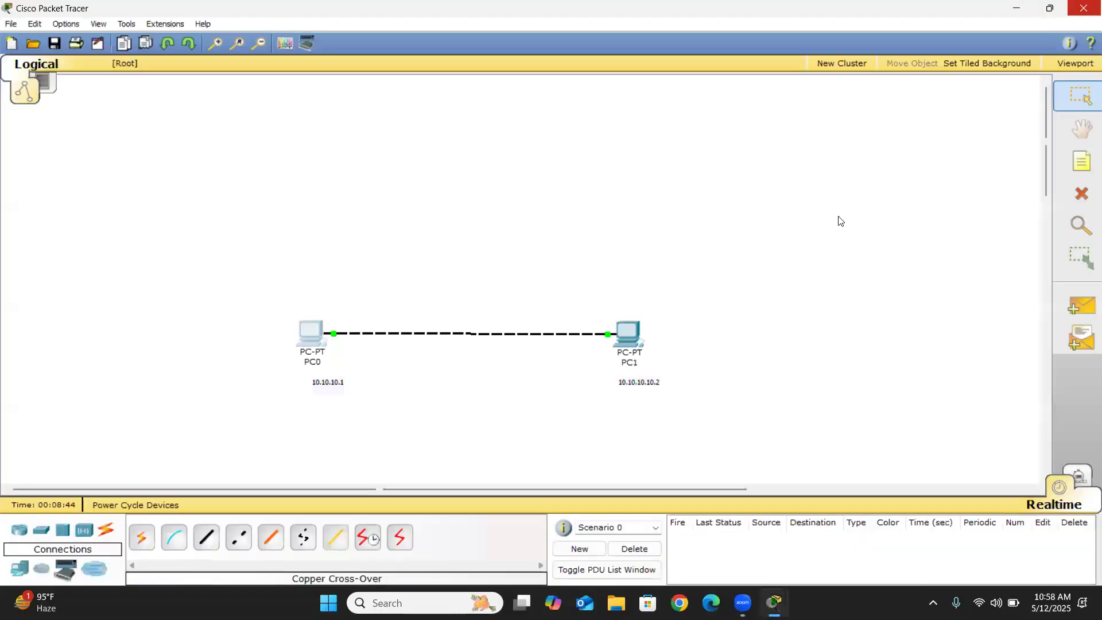
Give PC1 the static IP address 10.10.10.2 with subnet mask 255.0.0.0, and close its device window
mouse_move(309, 339)
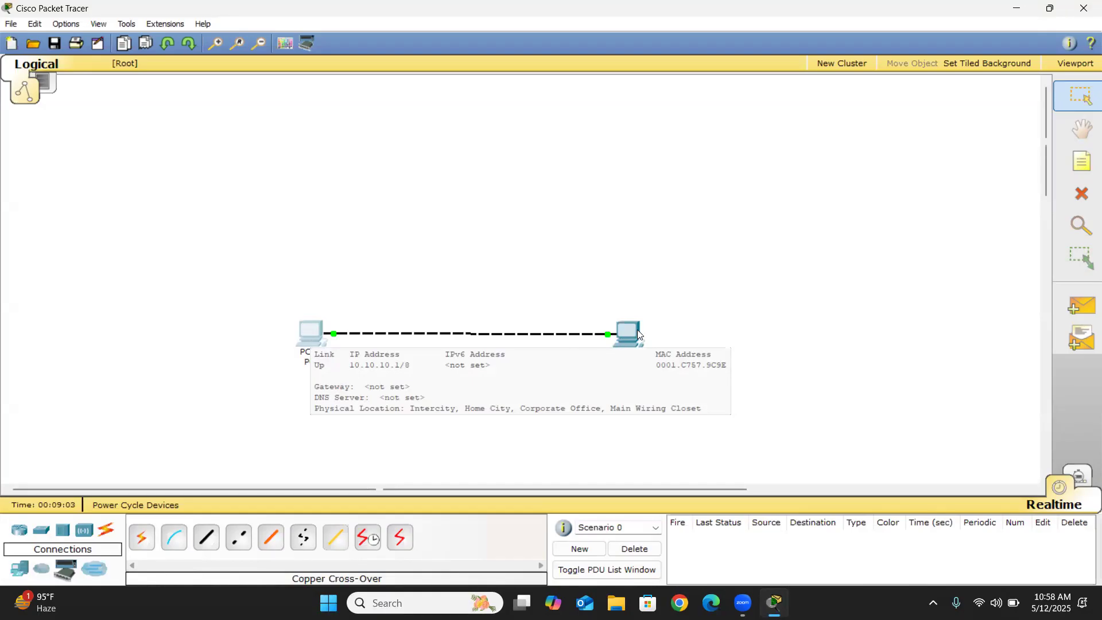
mouse_move(637, 331)
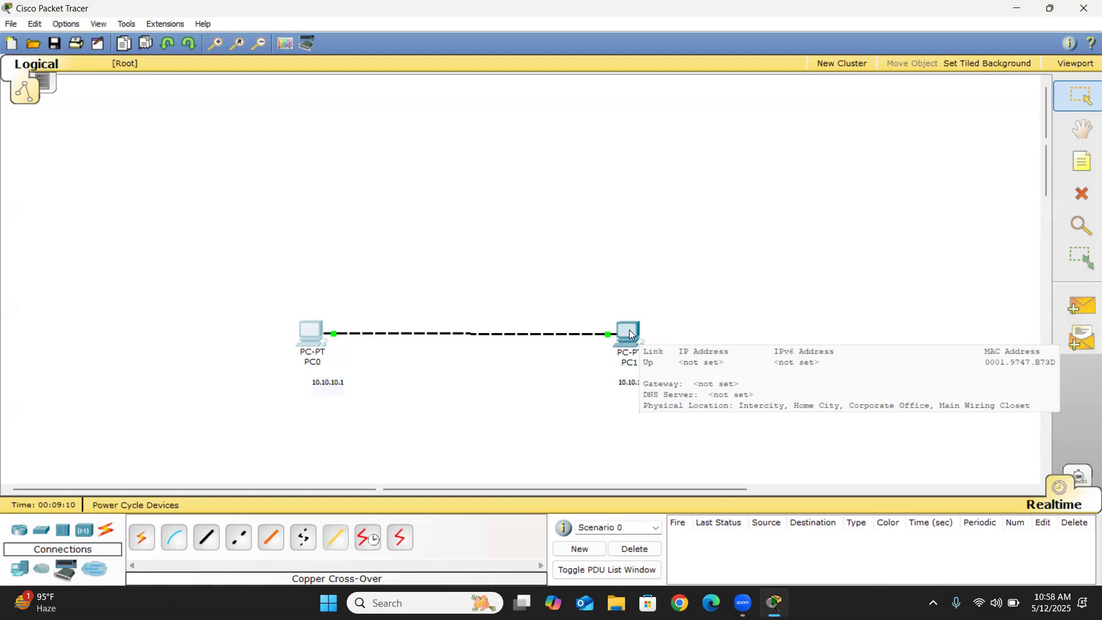
click(630, 334)
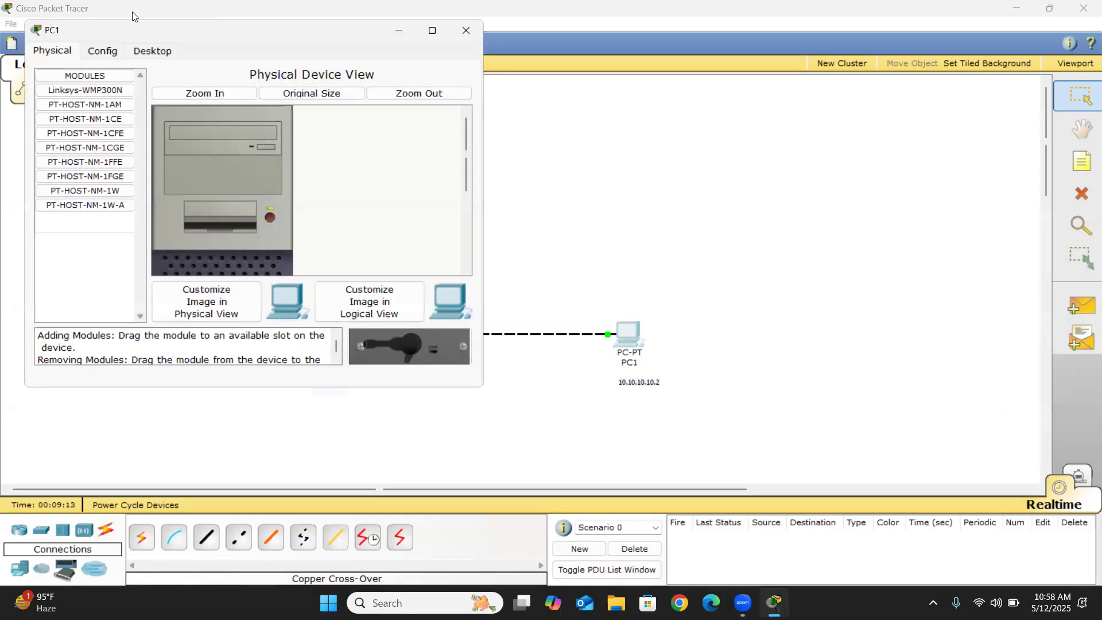
click(165, 52)
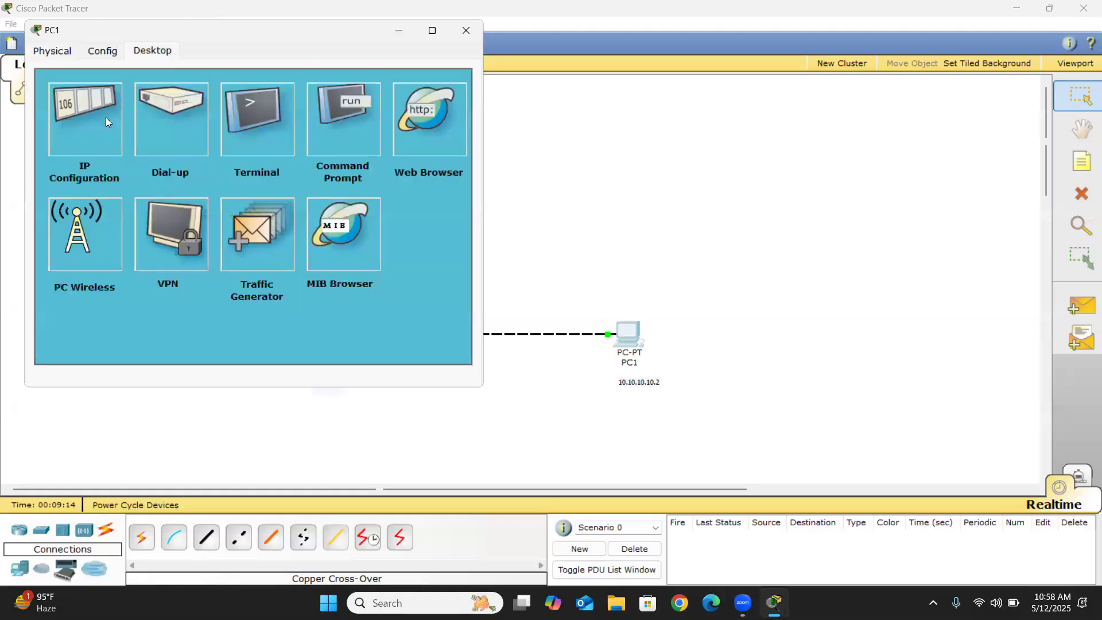
click(94, 131)
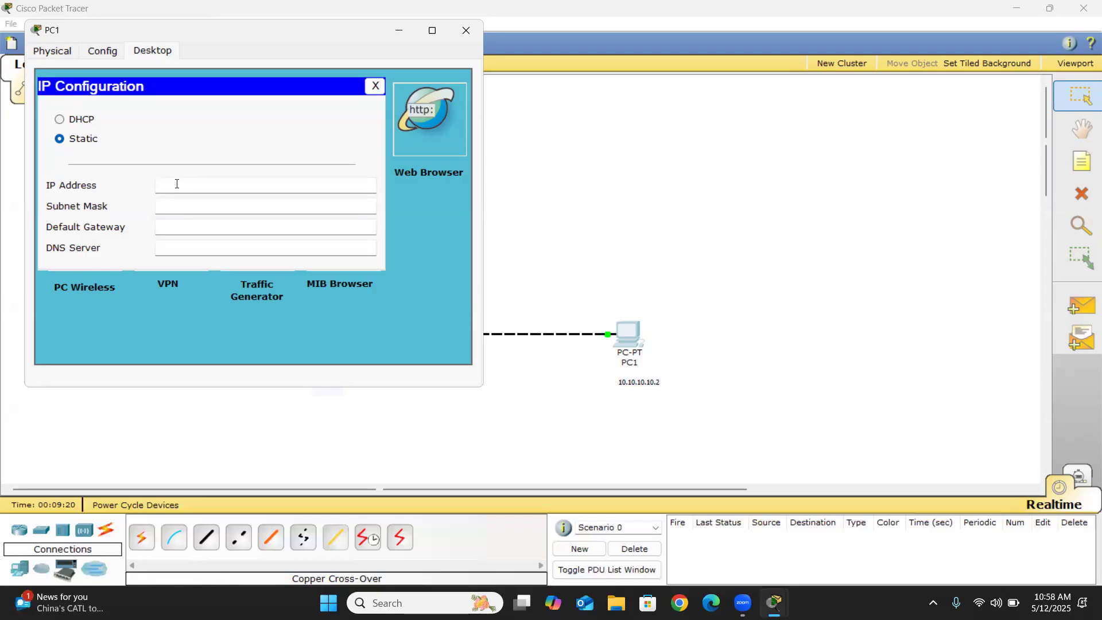
text(10.10.10.2)
click(177, 206)
click(193, 196)
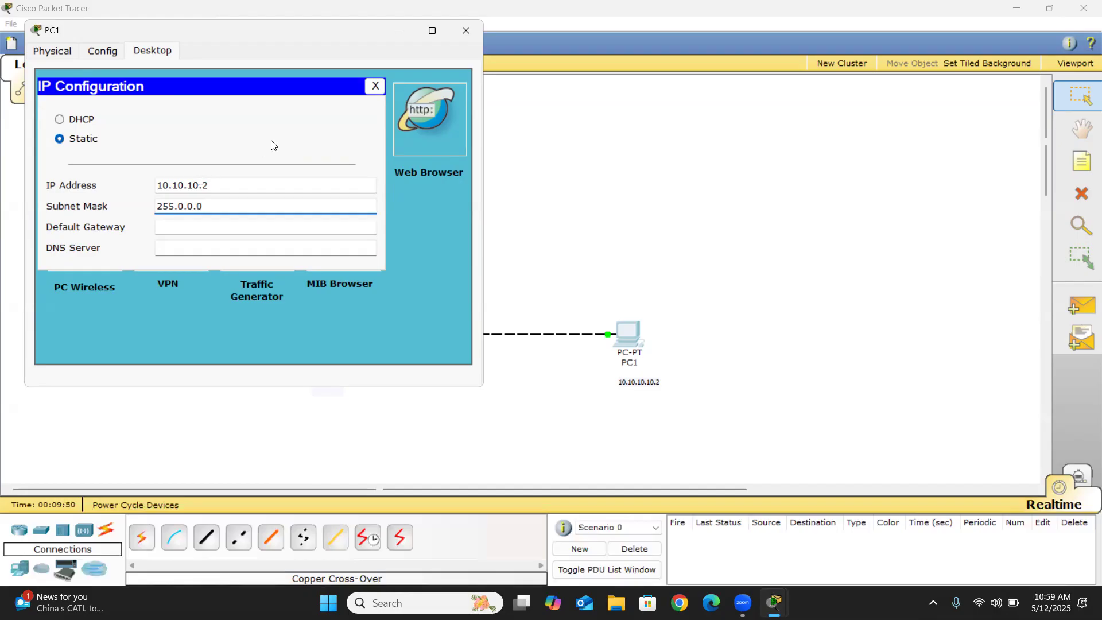
click(465, 33)
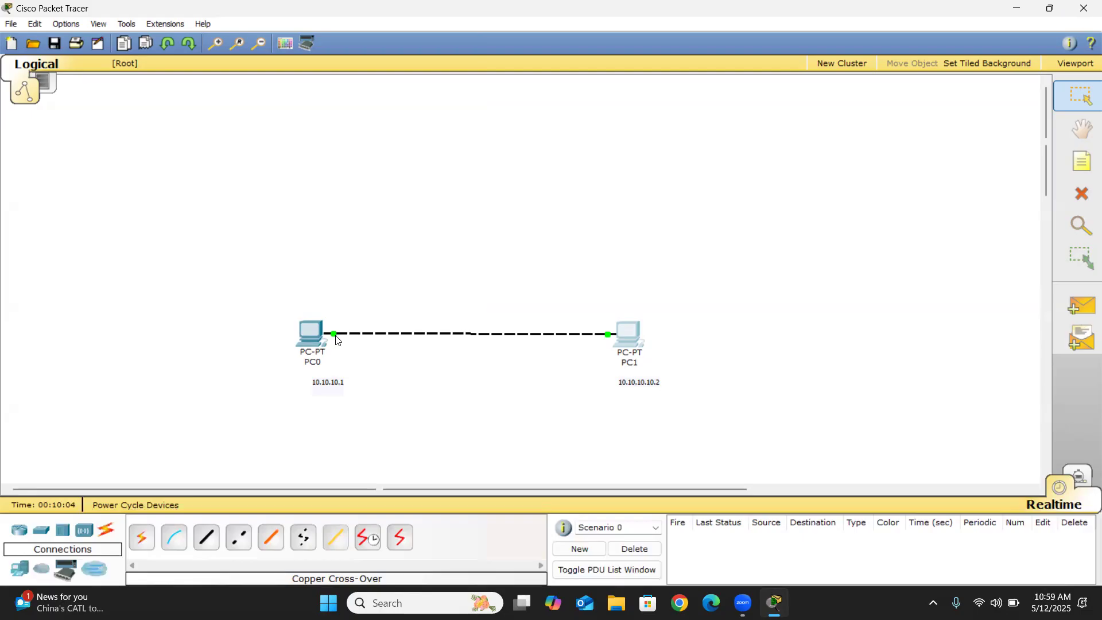
Run ipconfig in PC0's Command Prompt to check its IP settings
click(311, 336)
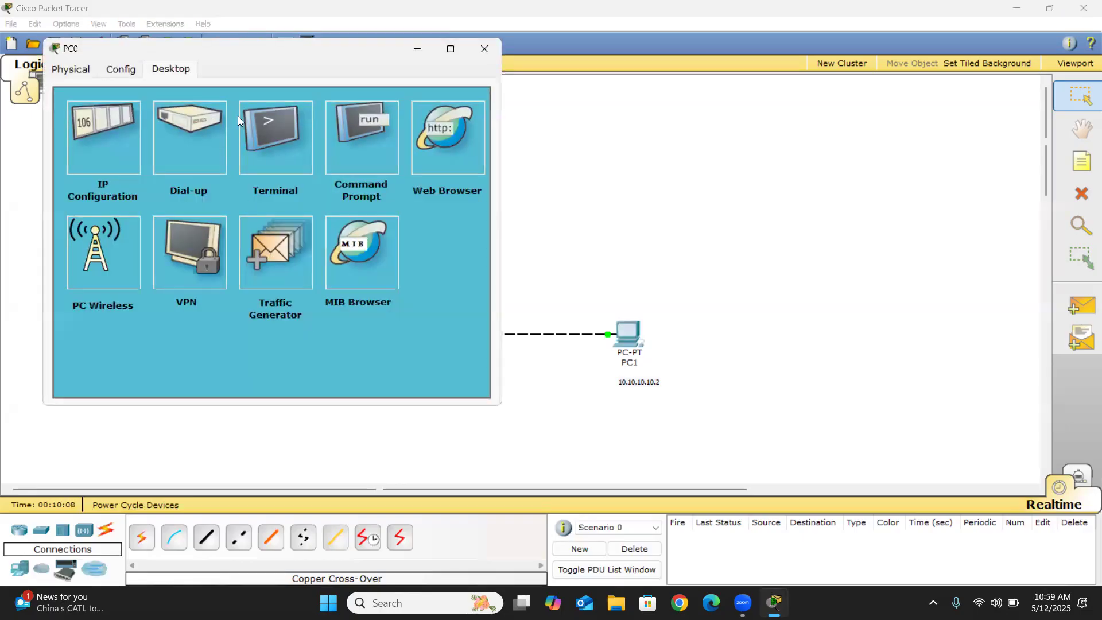
click(360, 144)
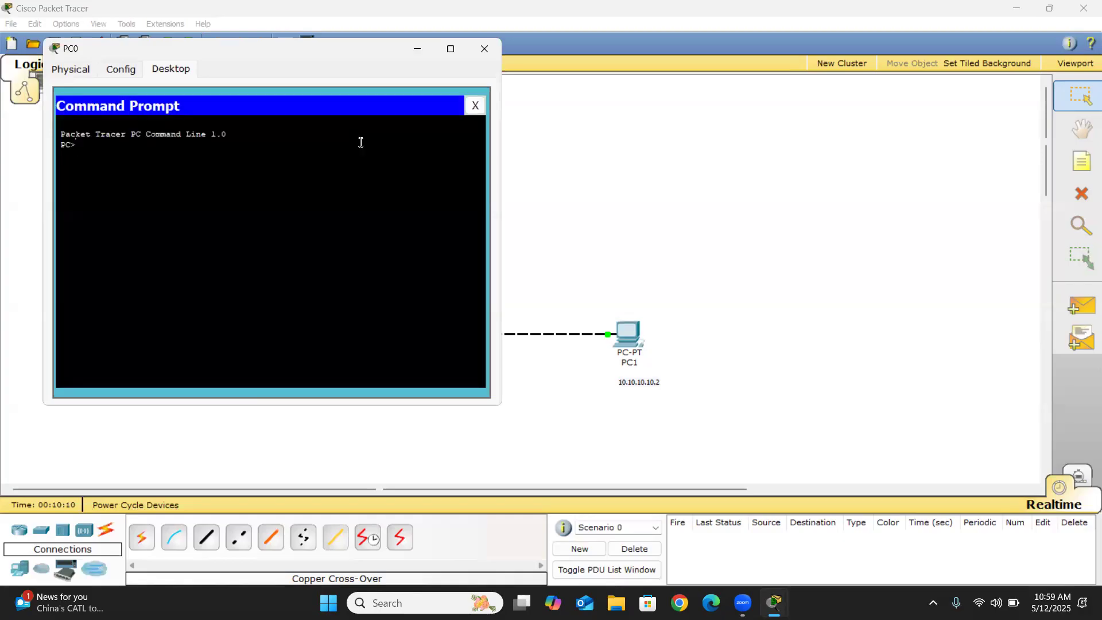
text(ipconfig)
key(Return)
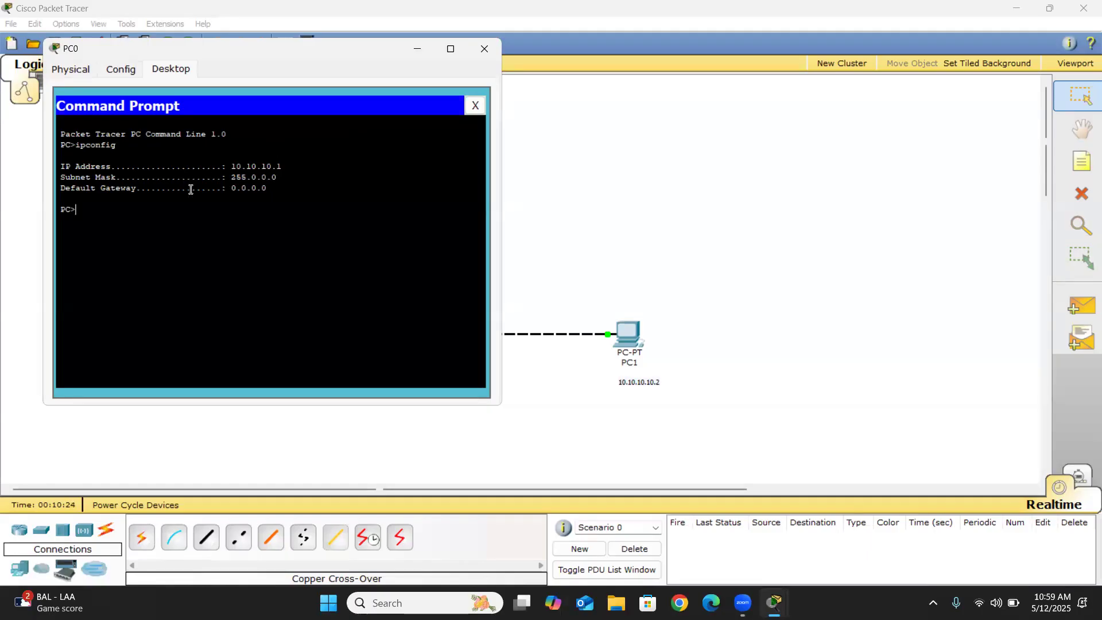
Close PC0's device window, run ipconfig in PC1's Command Prompt to check its IP settings, and close PC1's window
drag(234, 167, 284, 178)
click(485, 50)
click(629, 340)
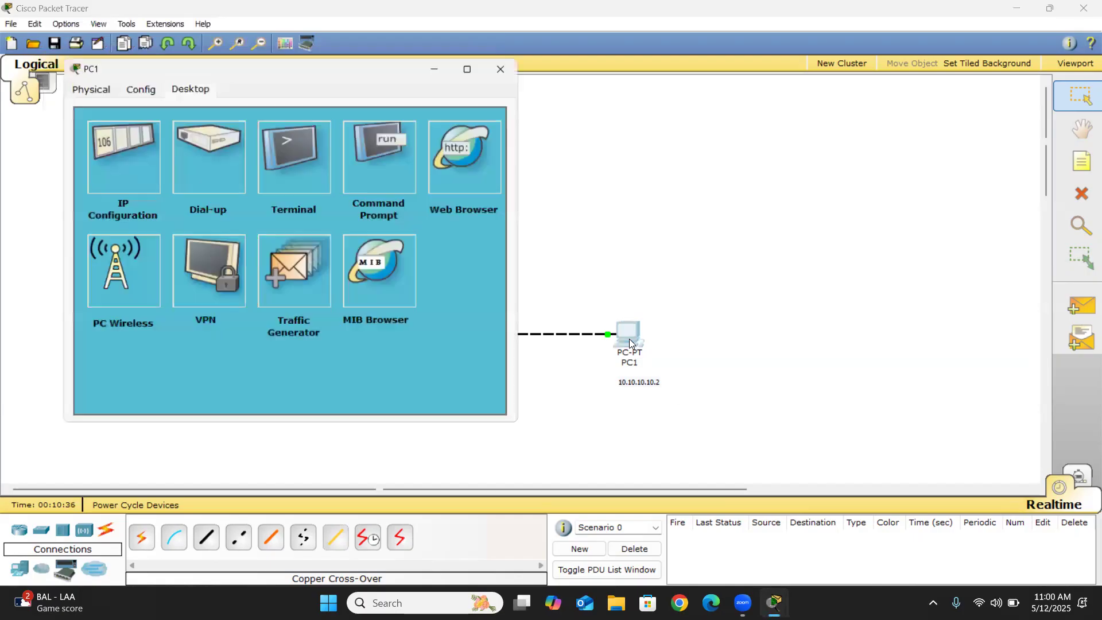
click(378, 163)
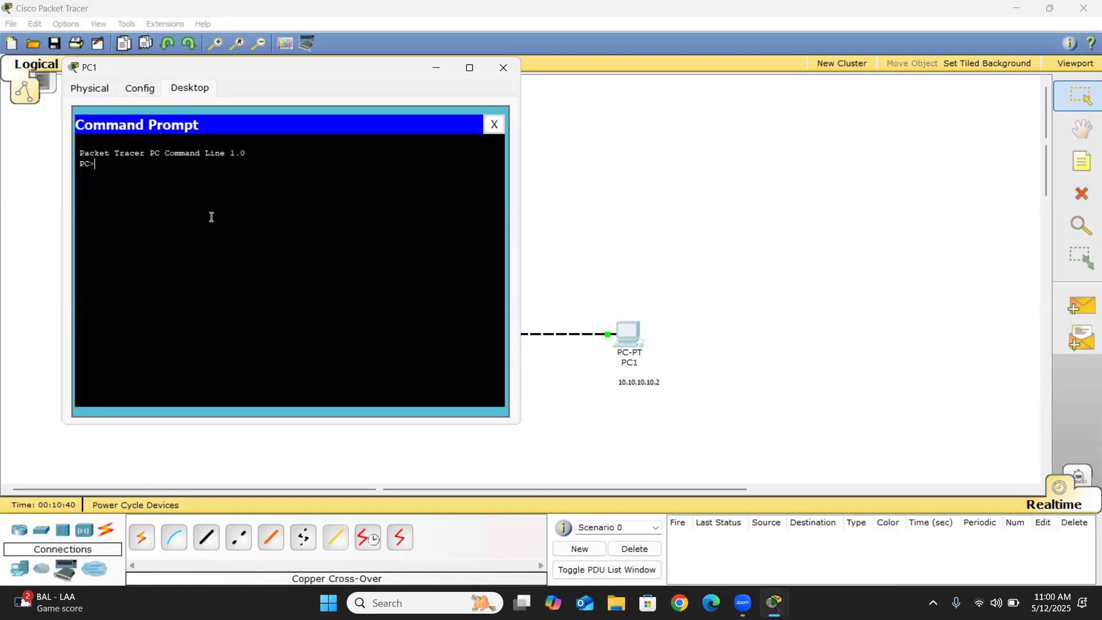
text(ipconfig)
key(Return)
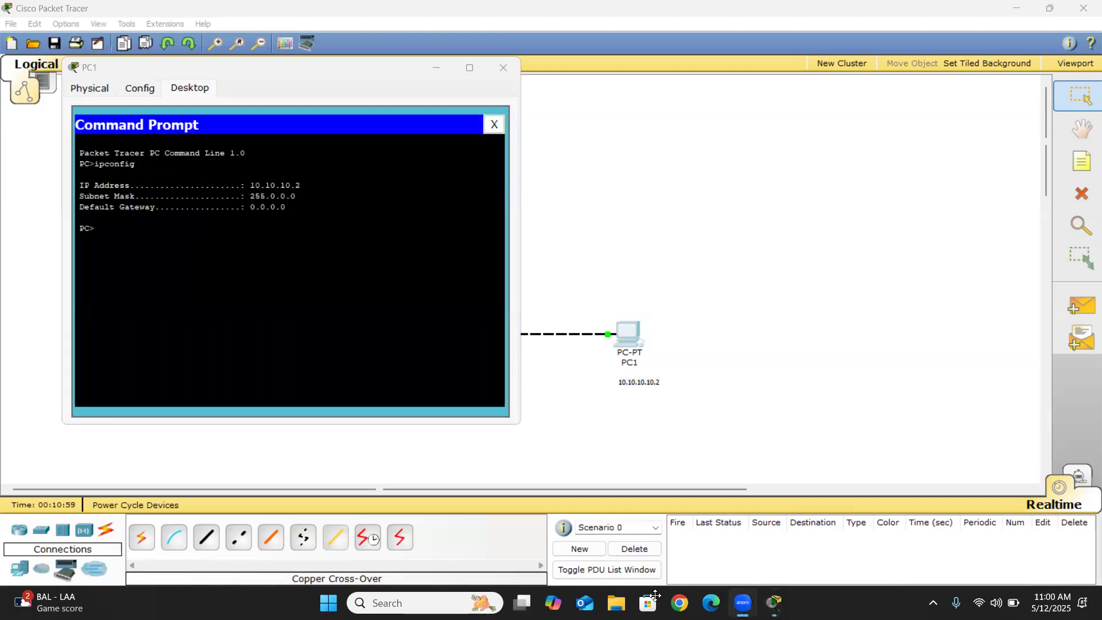
click(191, 221)
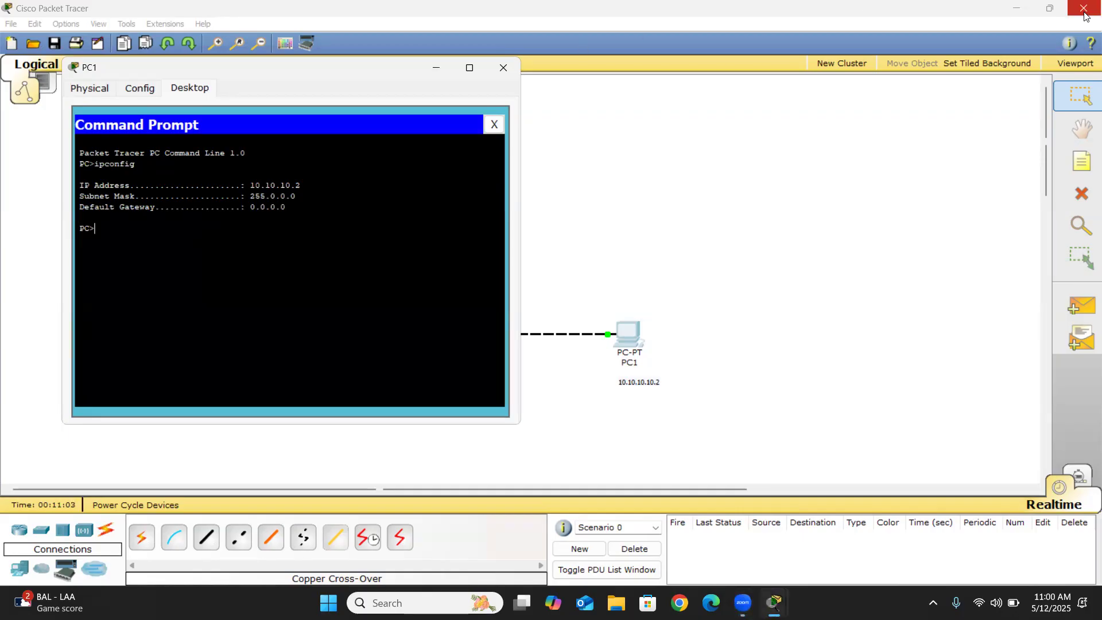
click(507, 72)
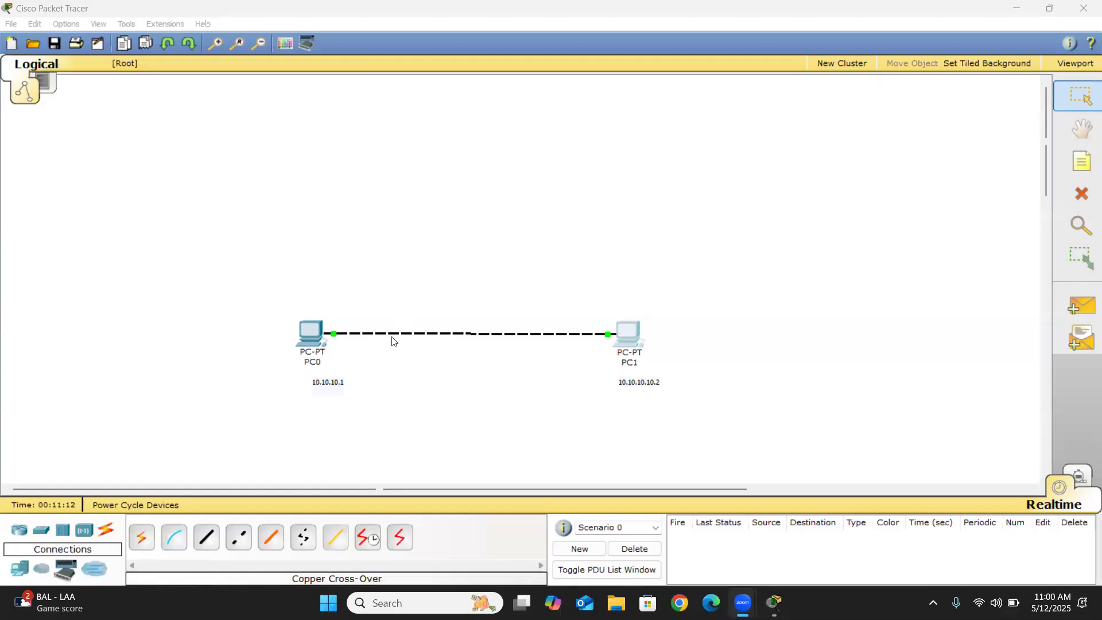
Ping 10.10.10.2 from PC0's Command Prompt, review the replies, and close the device window
click(312, 341)
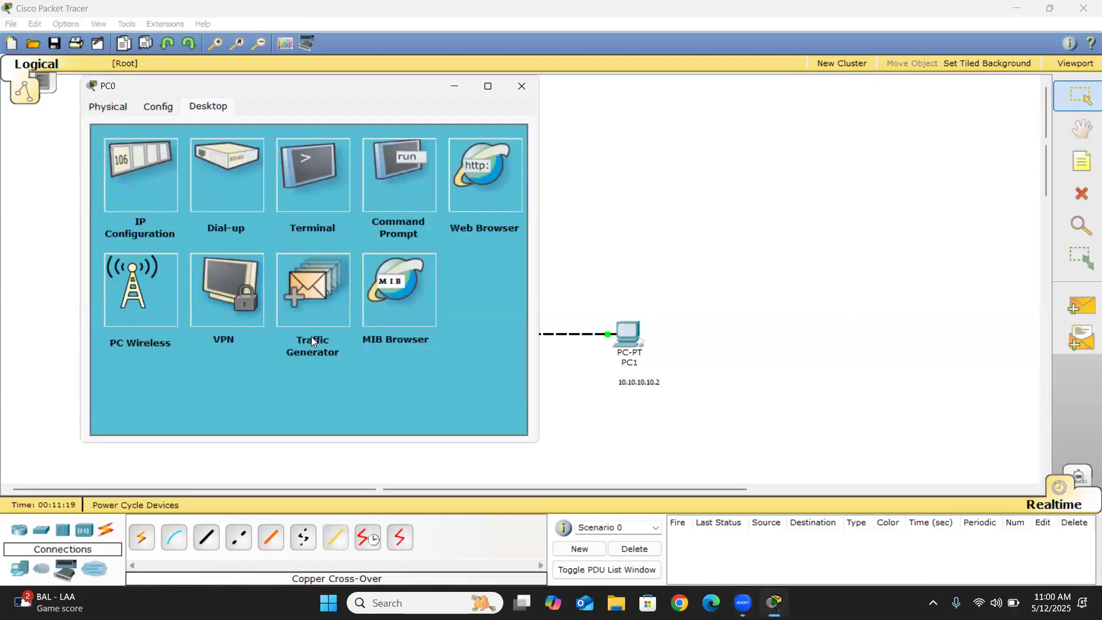
click(399, 198)
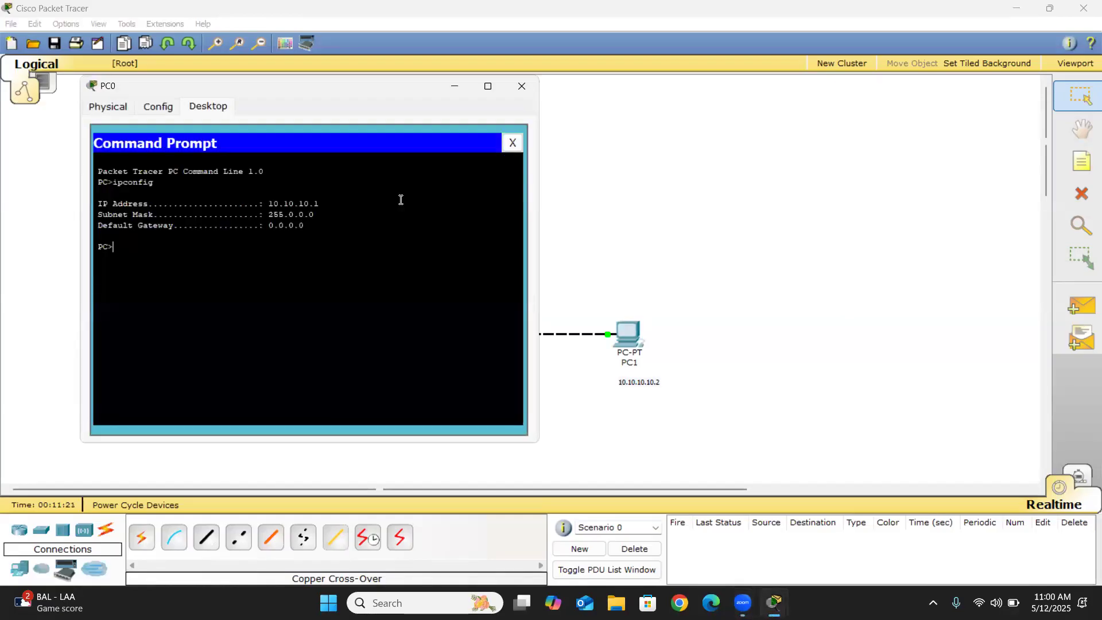
text(ping)
text(10.10.10)
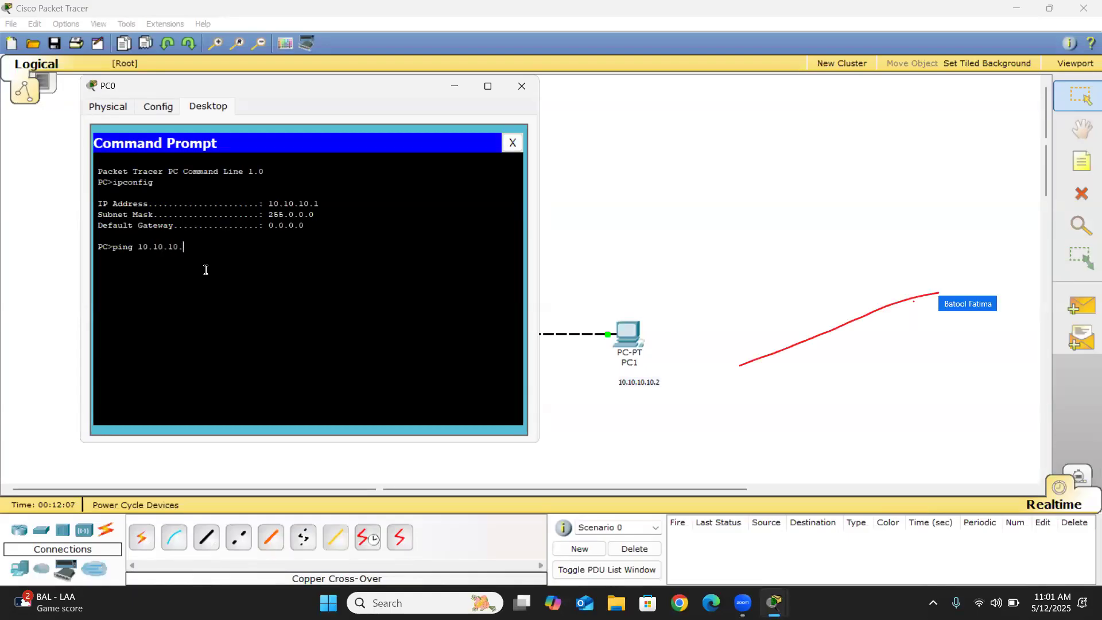
text(.2)
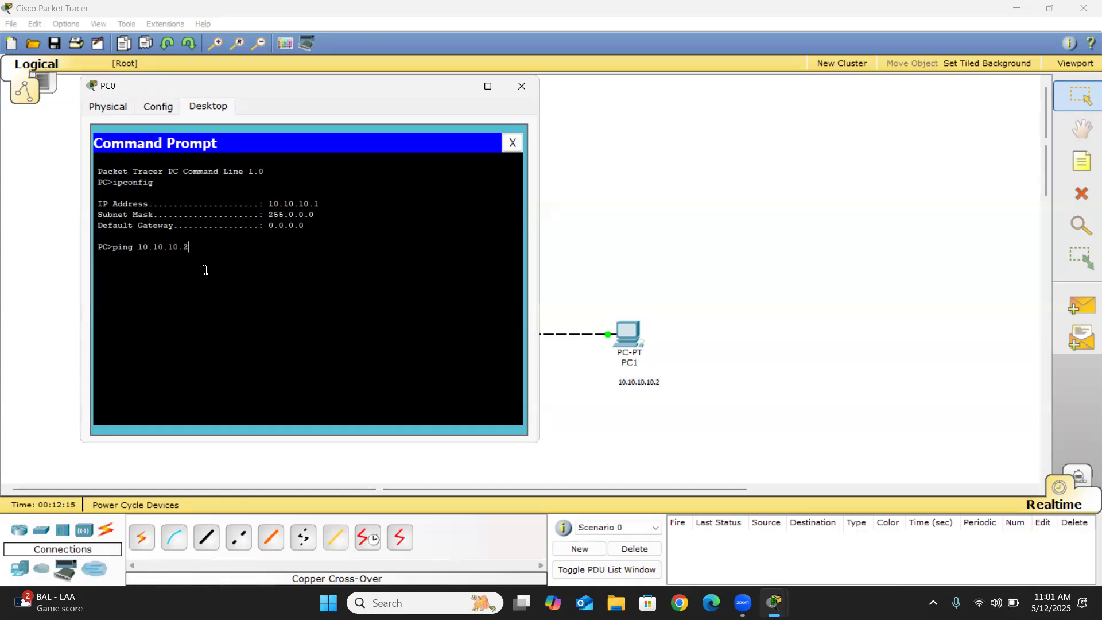
key(Return)
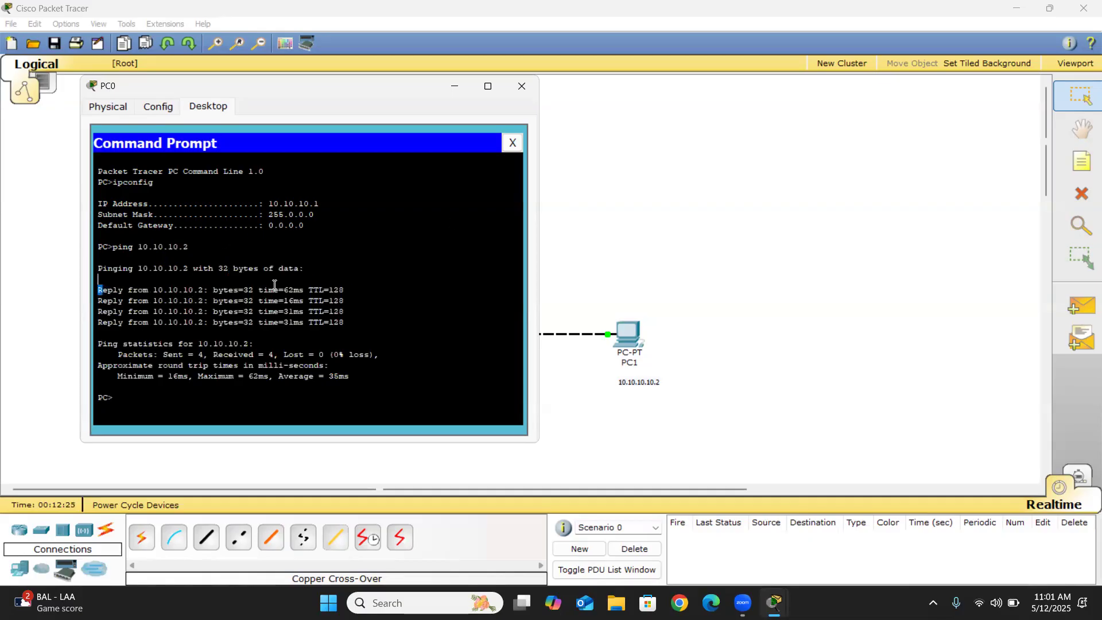
drag(103, 290, 344, 291)
click(175, 278)
drag(101, 269, 308, 270)
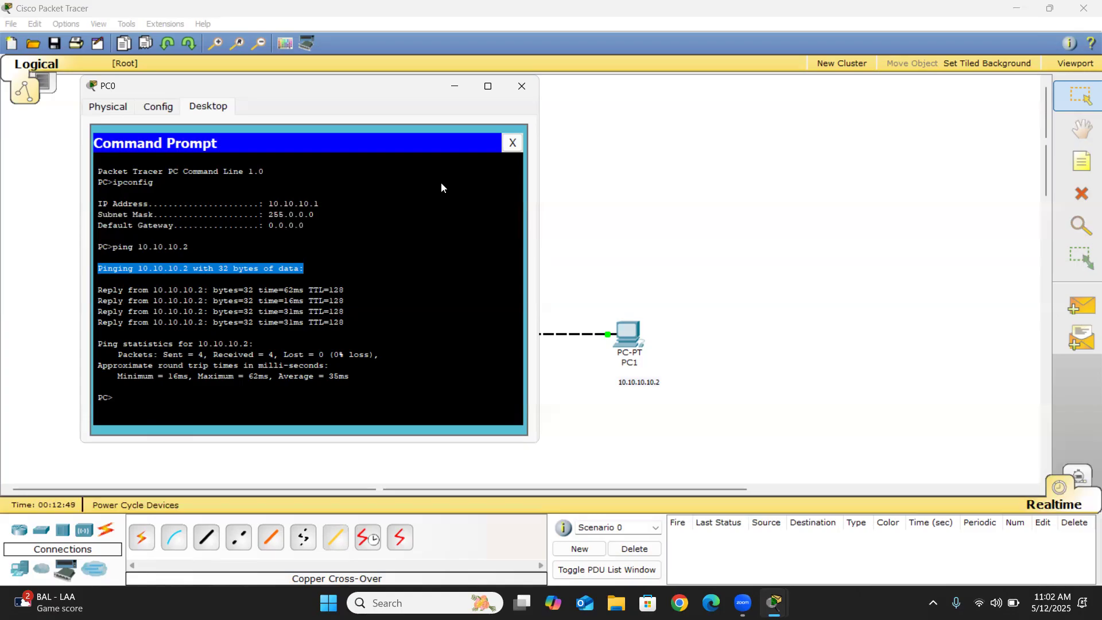
click(520, 87)
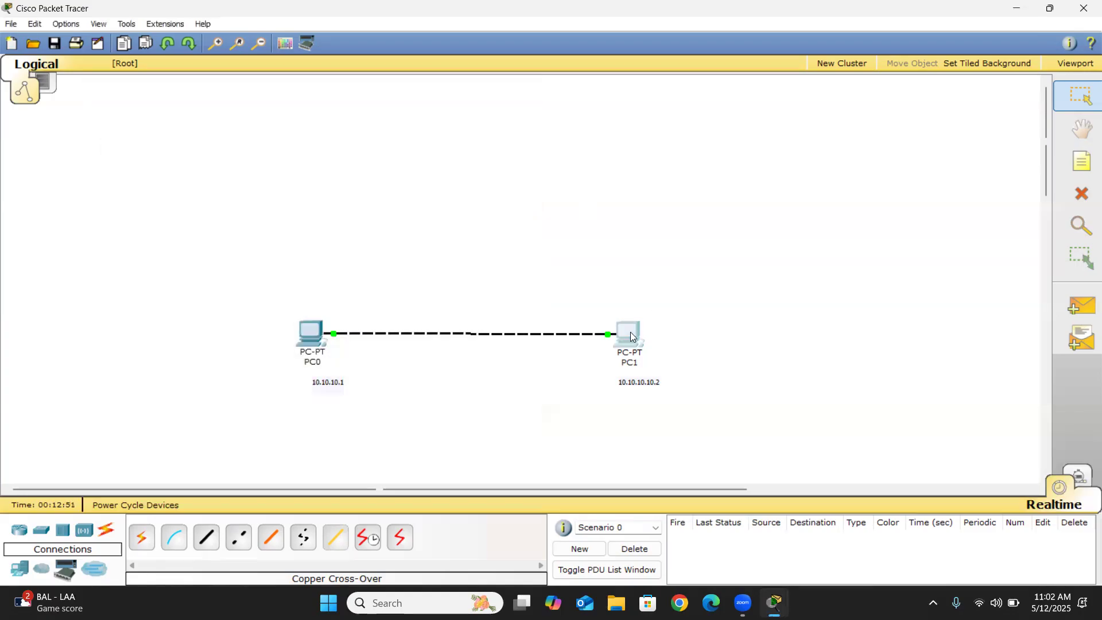
Ping 10.10.10.1 from PC1's Command Prompt to test the reverse direction, and close the device window
click(630, 332)
click(437, 193)
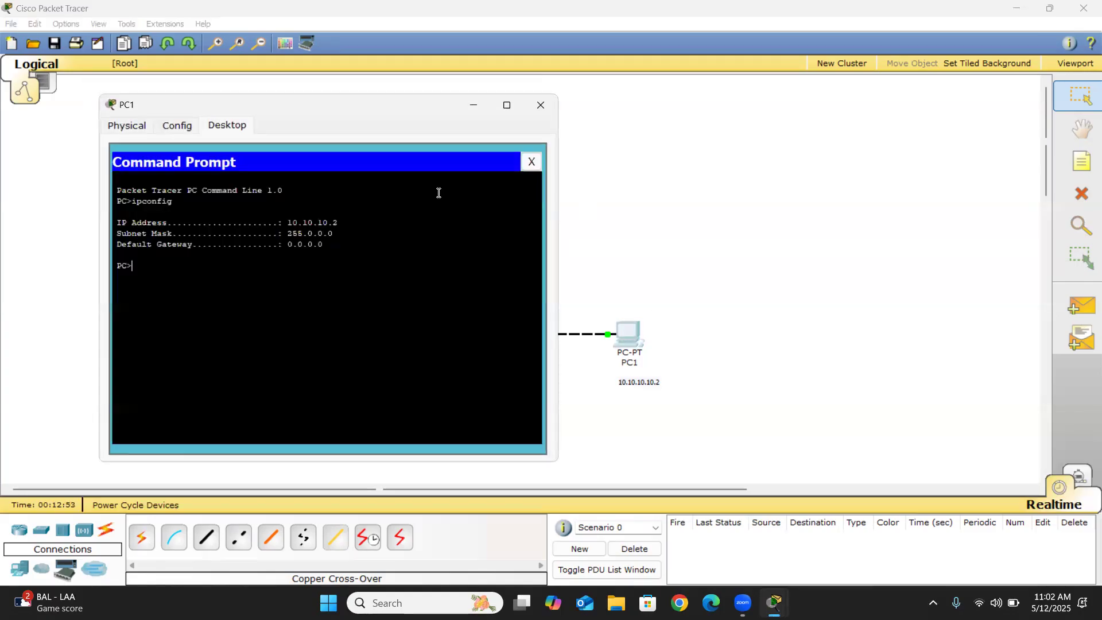
text(ping 10.10.10.1)
key(Return)
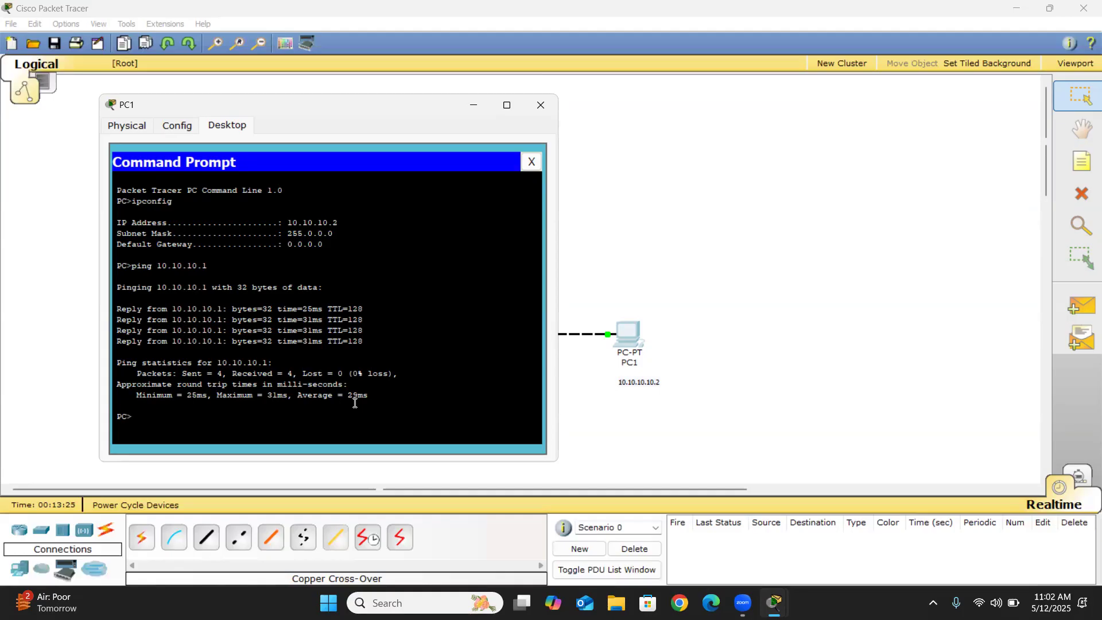
click(541, 105)
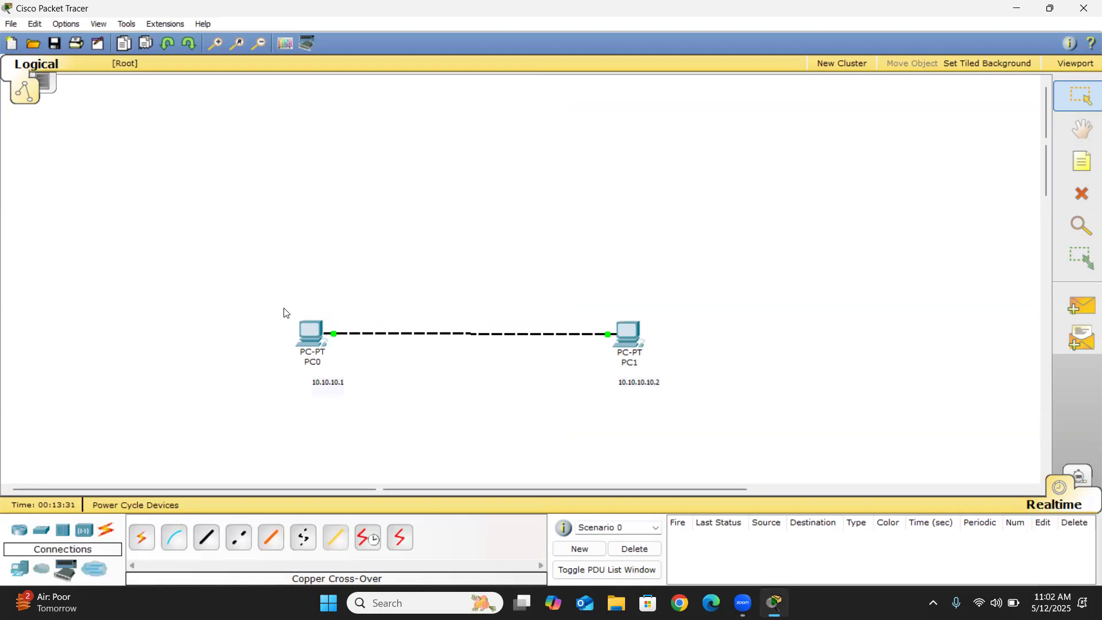
Try to change PC0's display name to PC1, and close its device window
click(309, 330)
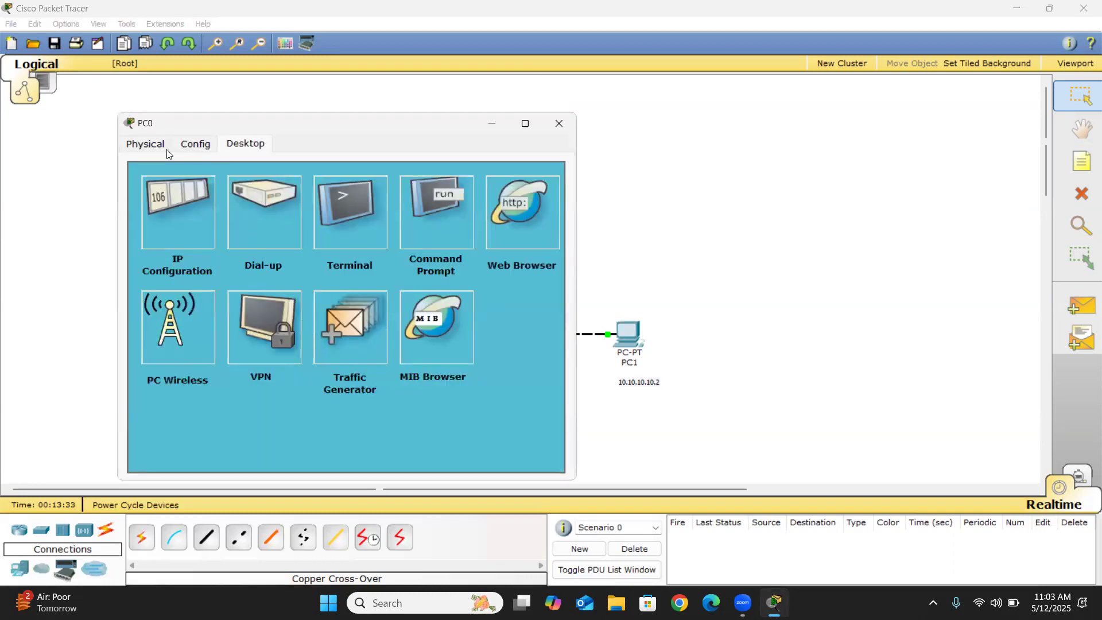
click(195, 145)
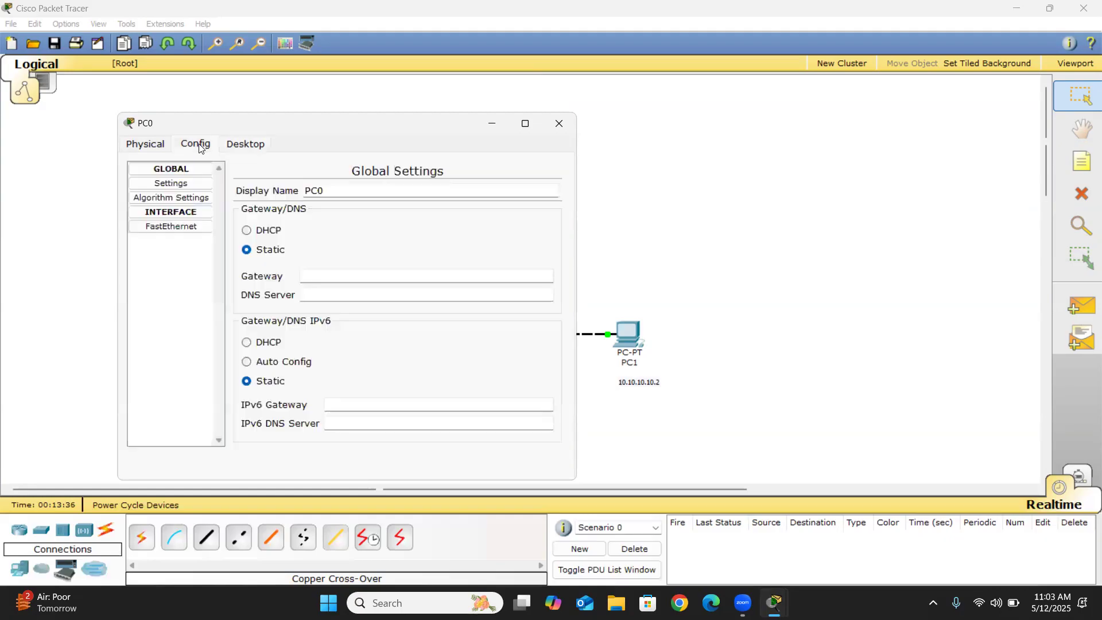
click(334, 190)
key(BackSpace)
text(1)
click(559, 125)
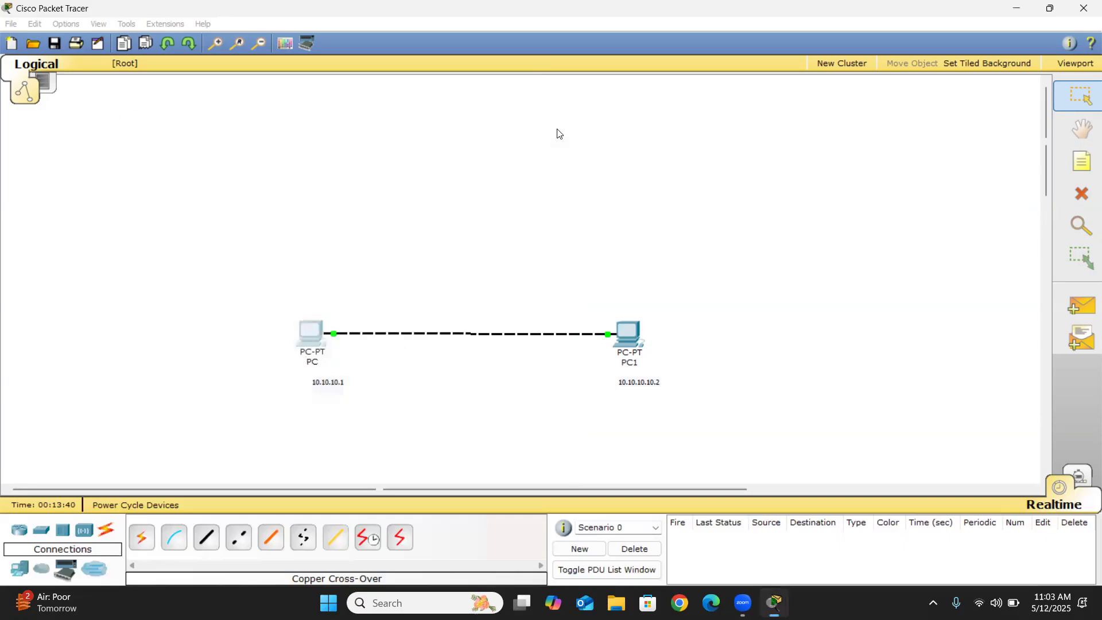
Change the display name of the PC with address 10.10.10.2 to PC2, and close its device window
click(627, 332)
click(214, 163)
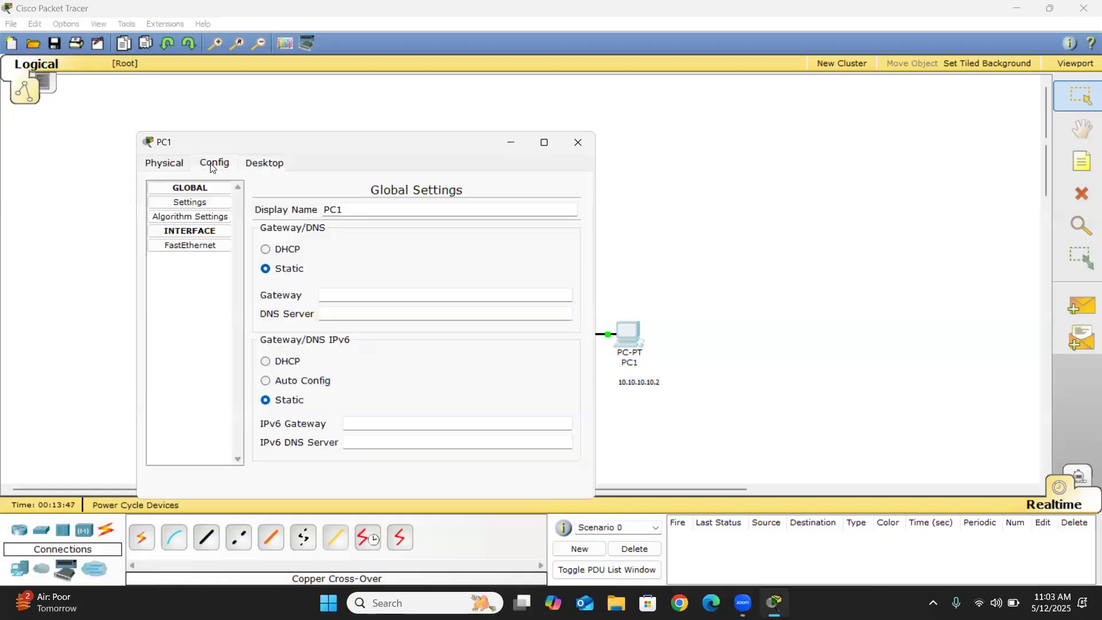
key(BackSpace)
text(2)
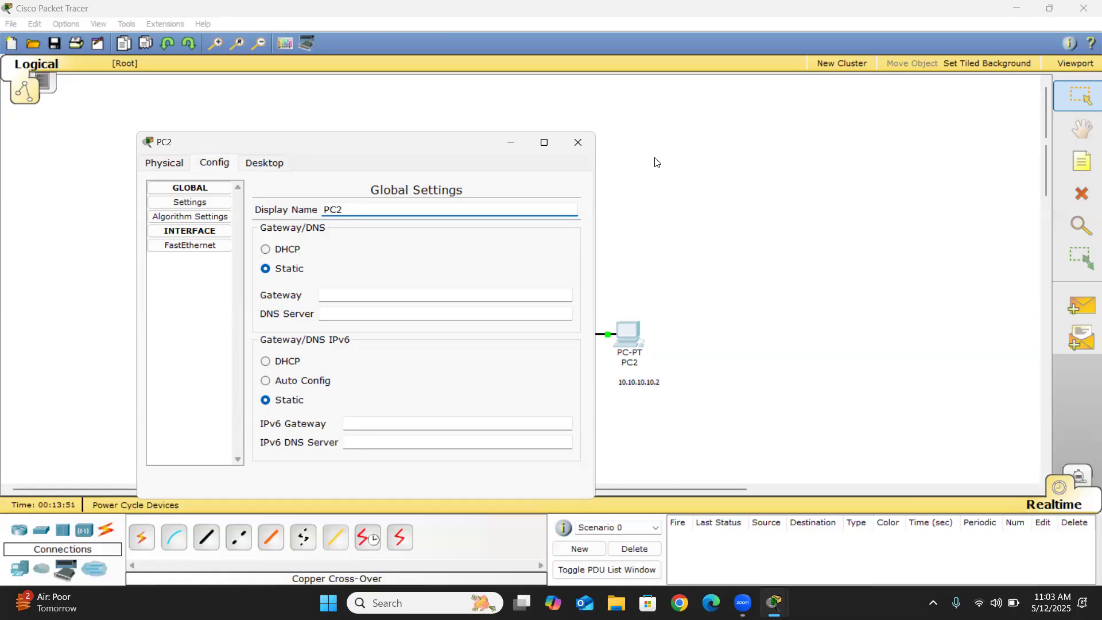
click(577, 144)
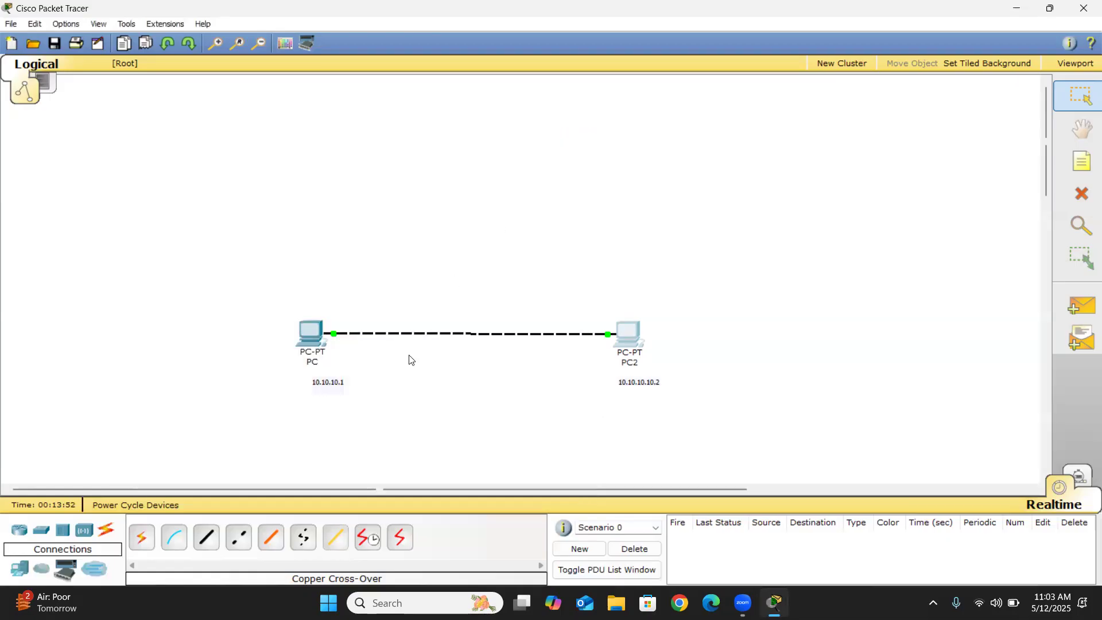
Change the display name of the PC with address 10.10.10.1 to PC1, and close its device window
click(313, 336)
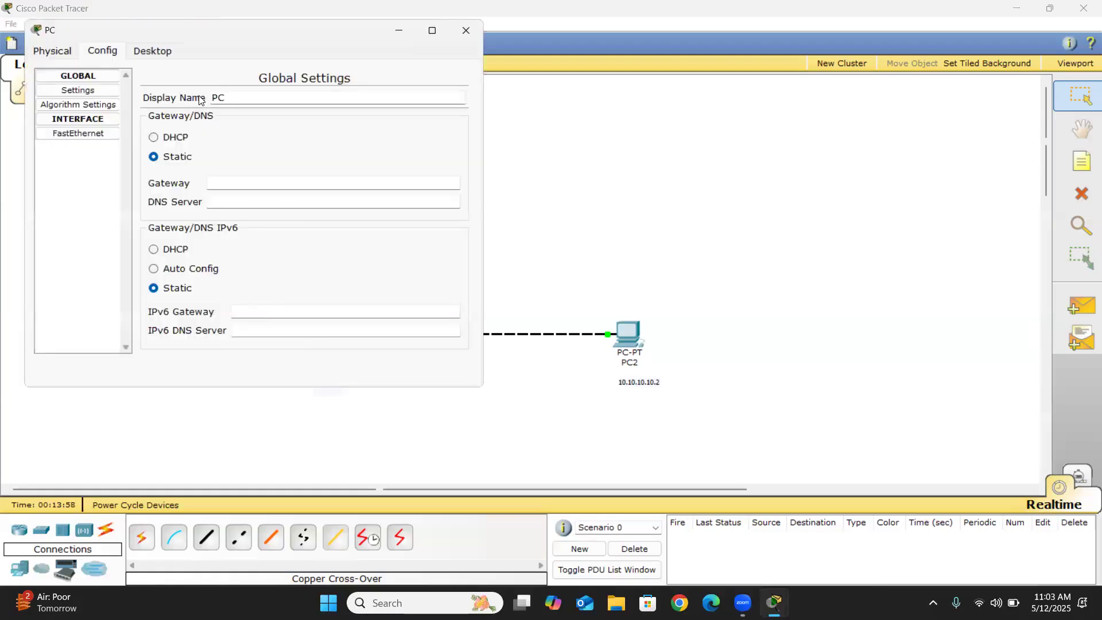
click(230, 98)
text(1)
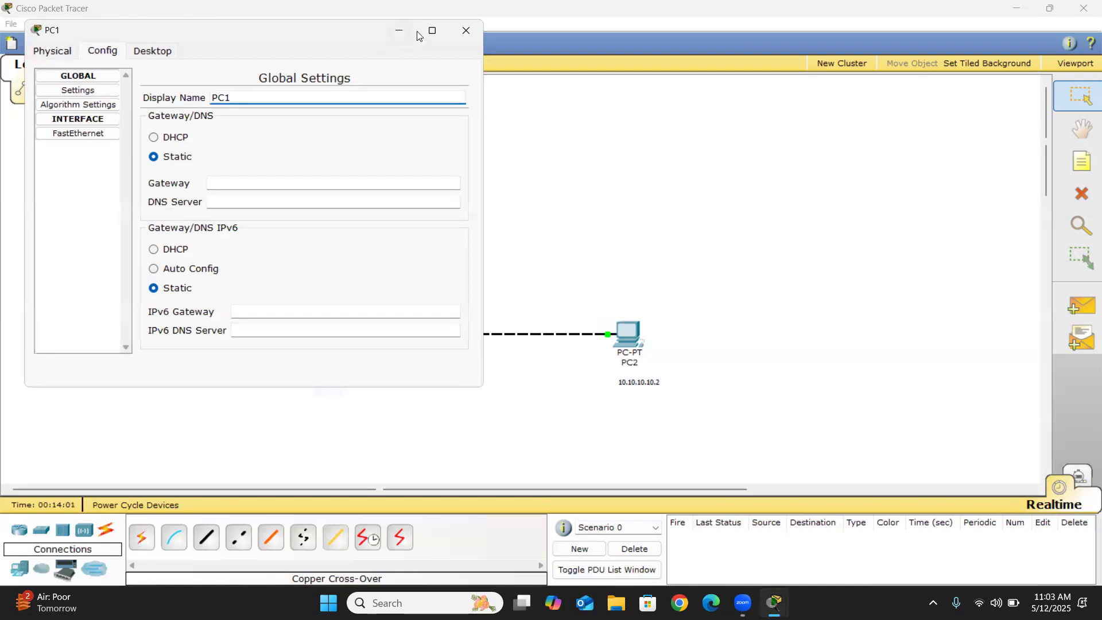
click(480, 33)
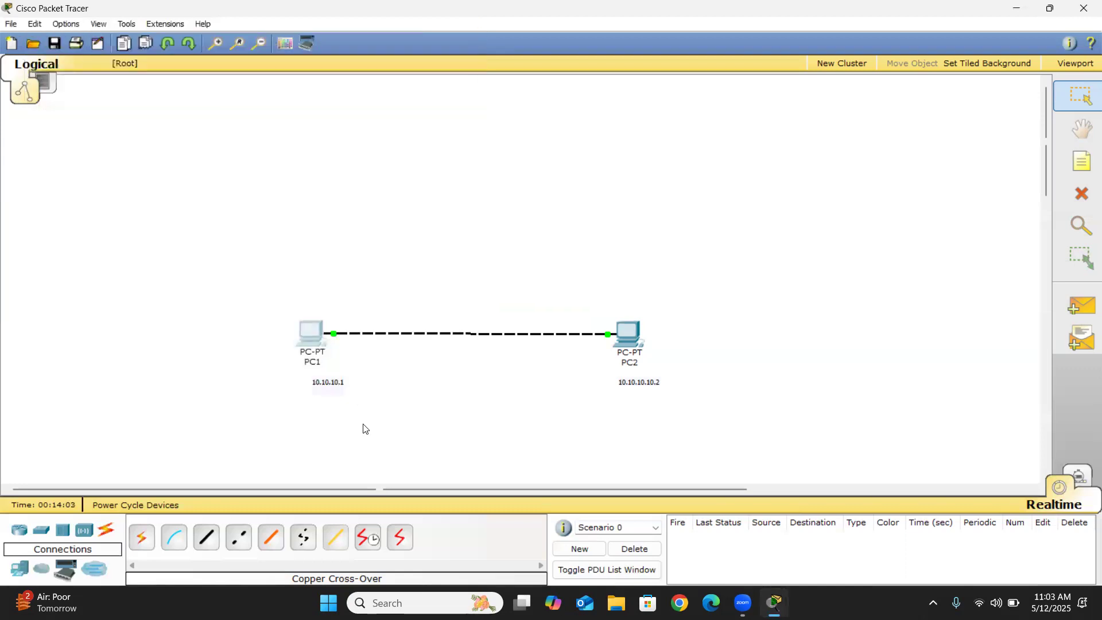
mouse_move(313, 364)
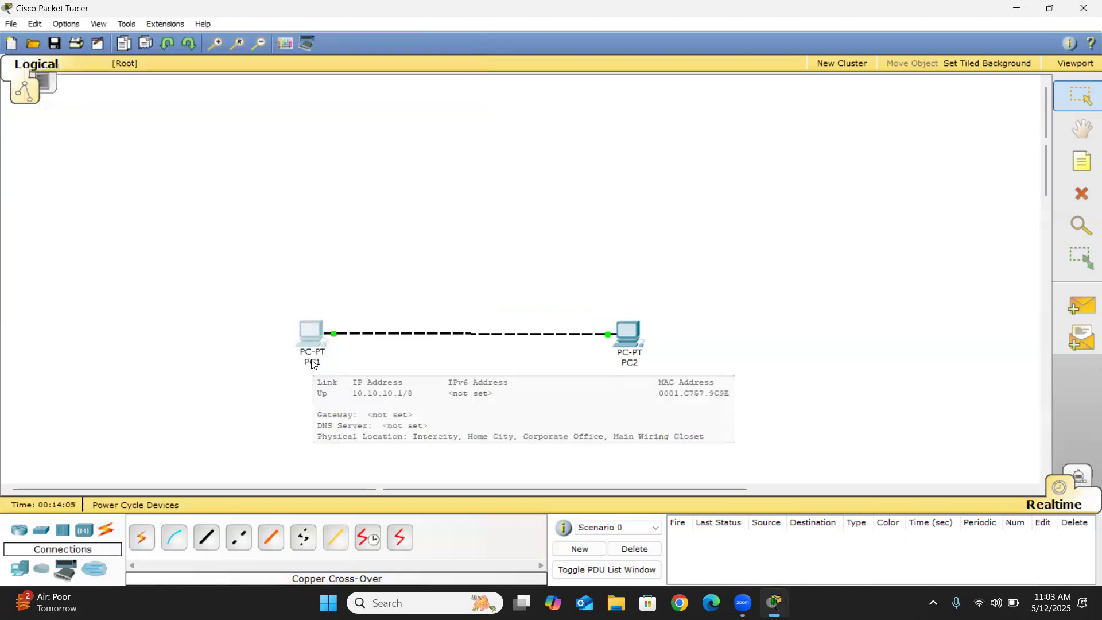